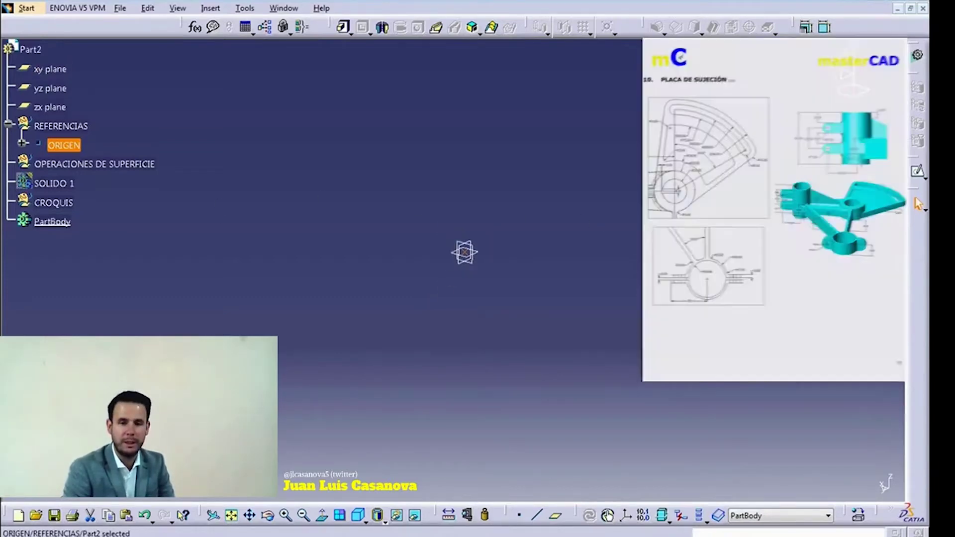
Step: Drop an initial positioned-sketch attempt and make CROQUIS the current work object
click(924, 177)
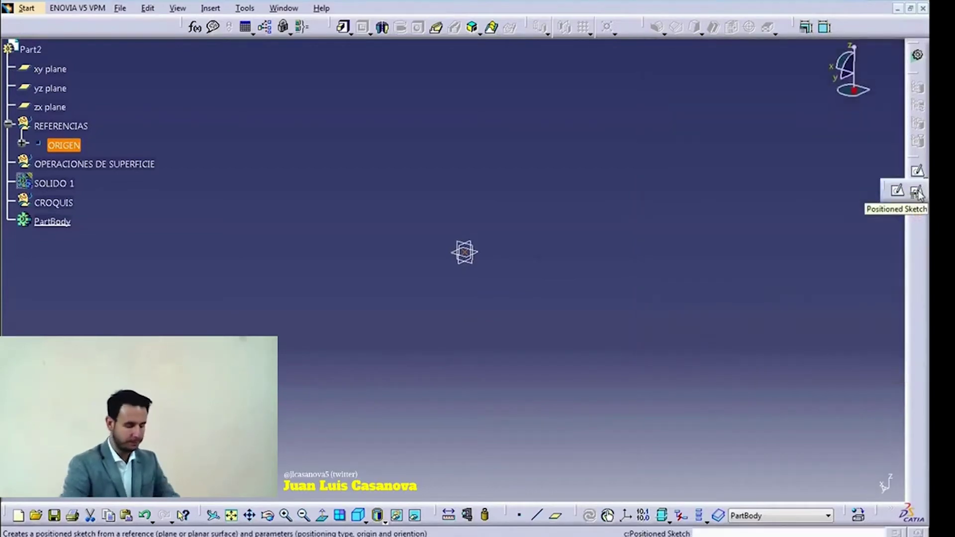
click(917, 192)
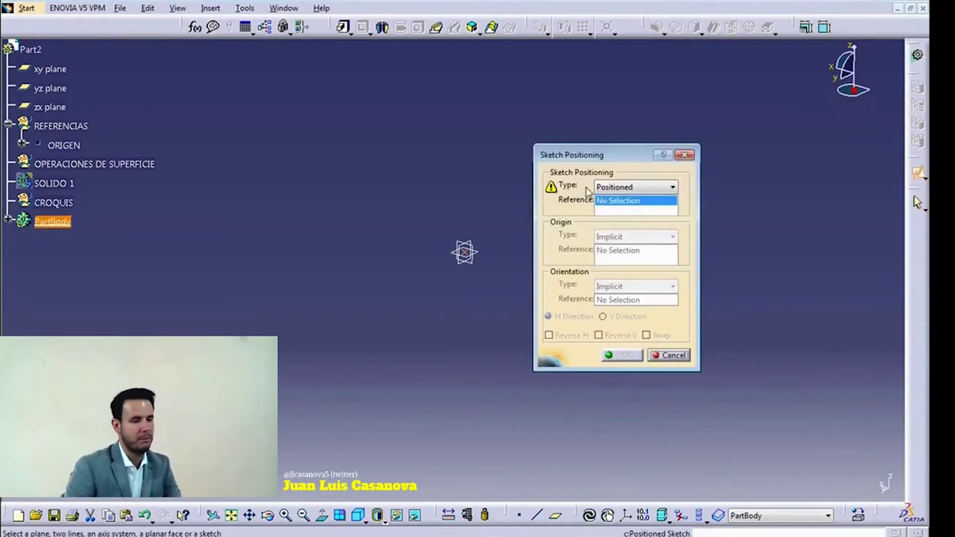
click(658, 356)
click(54, 208)
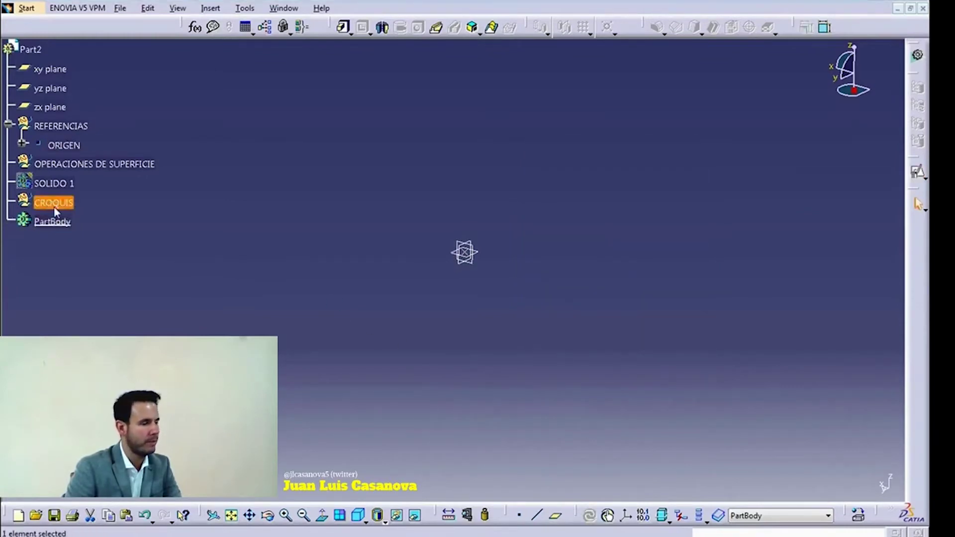
right_click(55, 208)
click(102, 300)
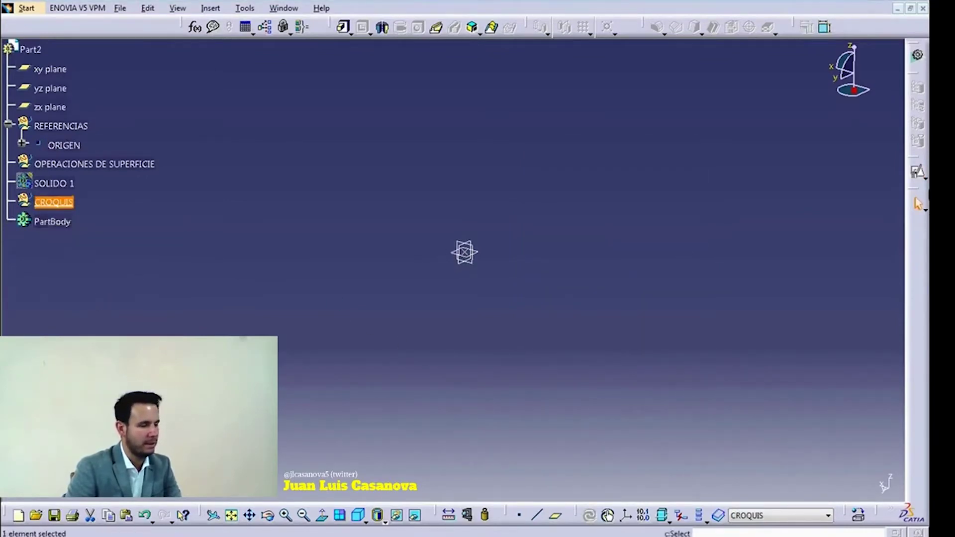
Step: Create a positioned sketch on the xy plane, origin projected from ORIGEN, X Axis orientation
click(918, 172)
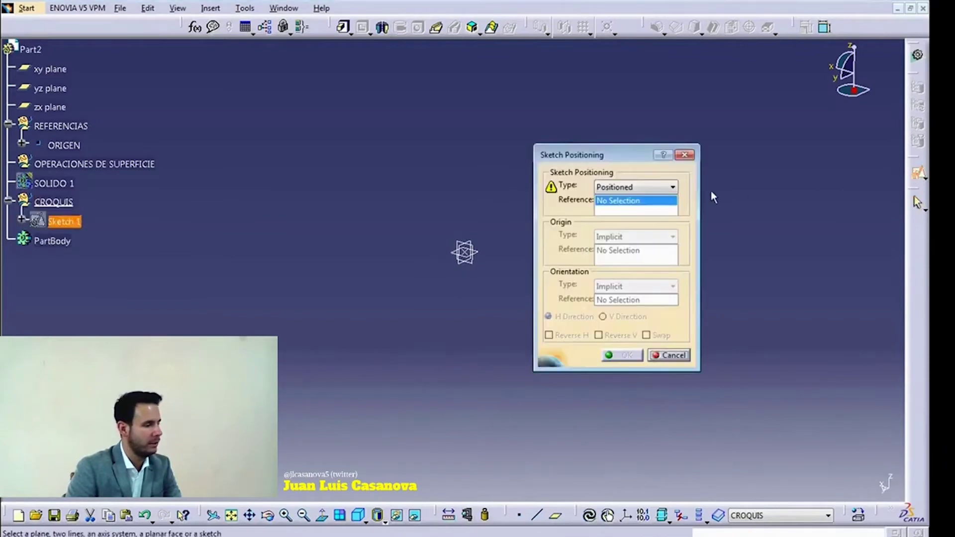
click(641, 192)
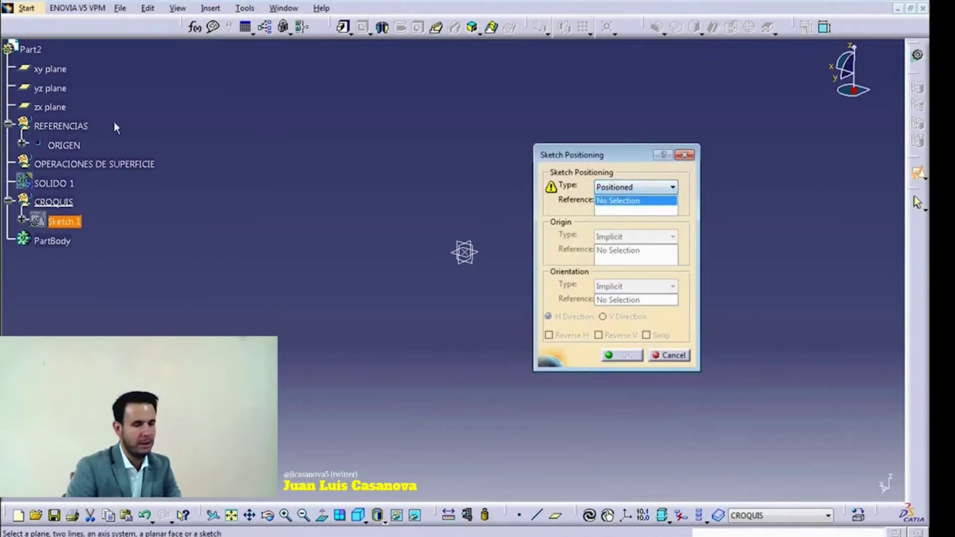
click(65, 69)
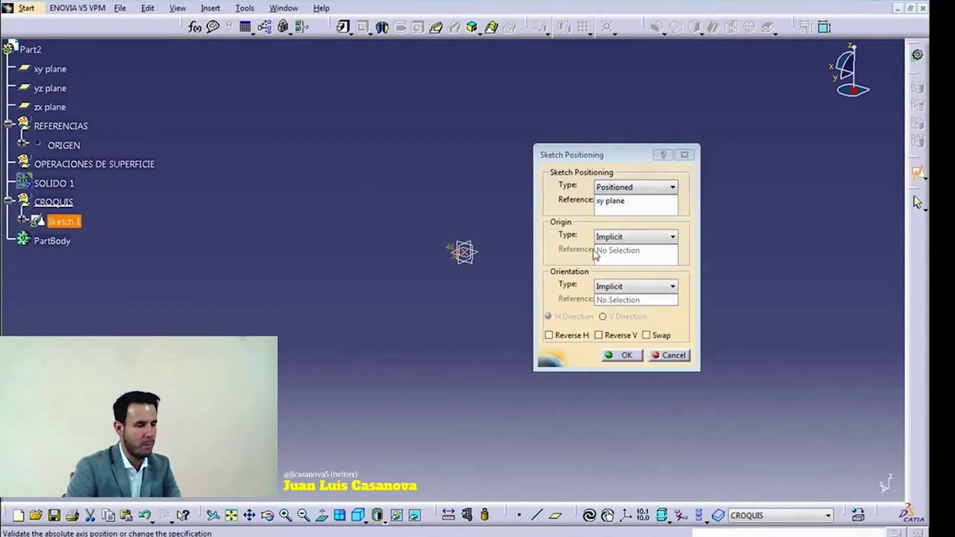
click(647, 238)
click(627, 268)
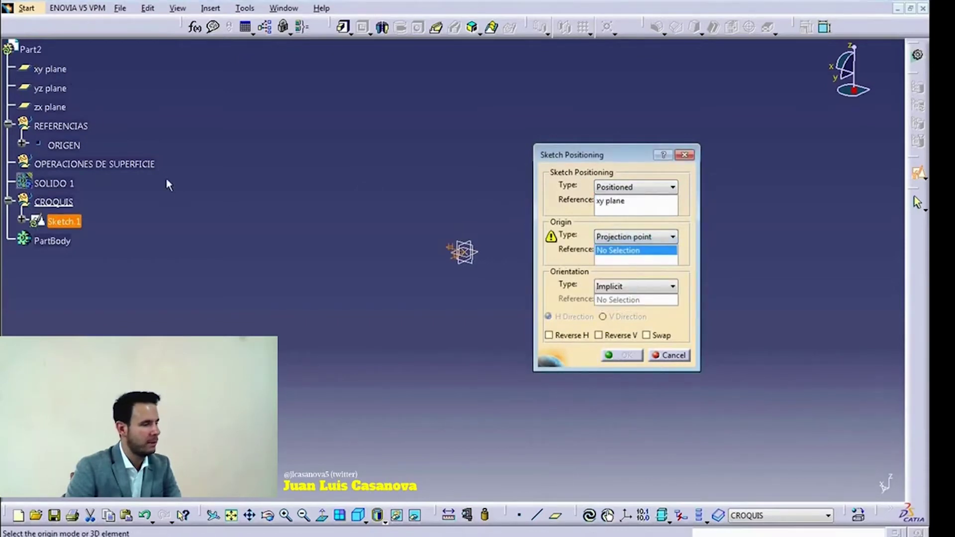
click(73, 147)
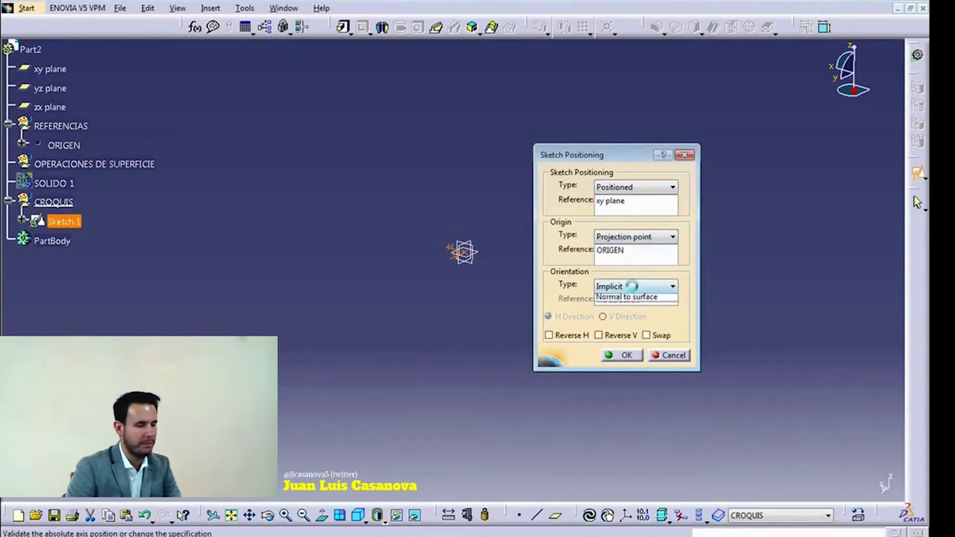
click(647, 286)
click(634, 304)
click(622, 355)
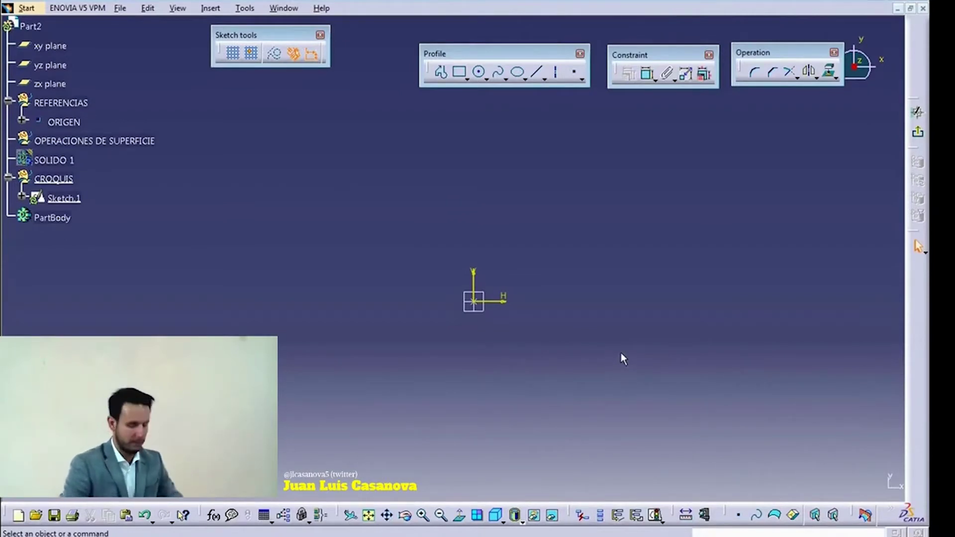
Step: Draw a circle at the sketch origin and dimension it to diameter 40
click(478, 73)
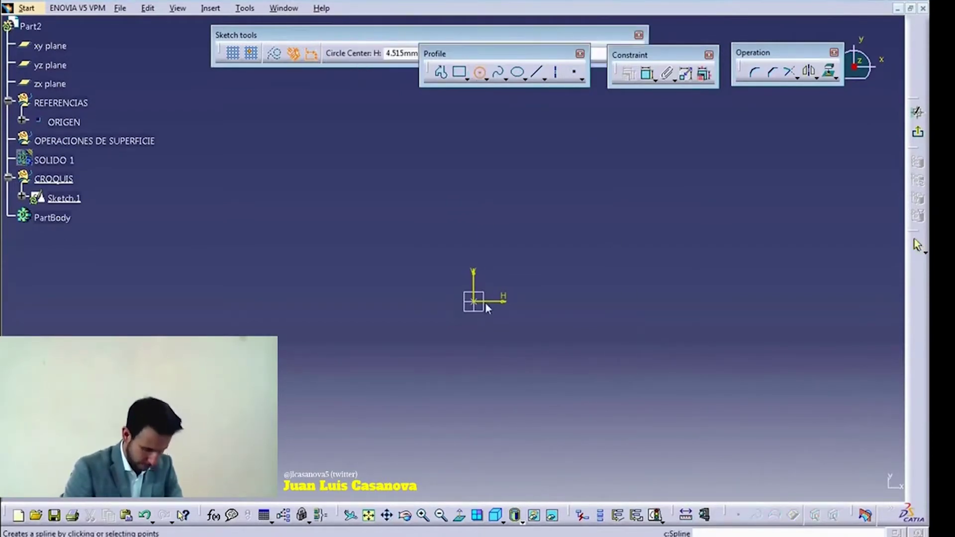
click(473, 301)
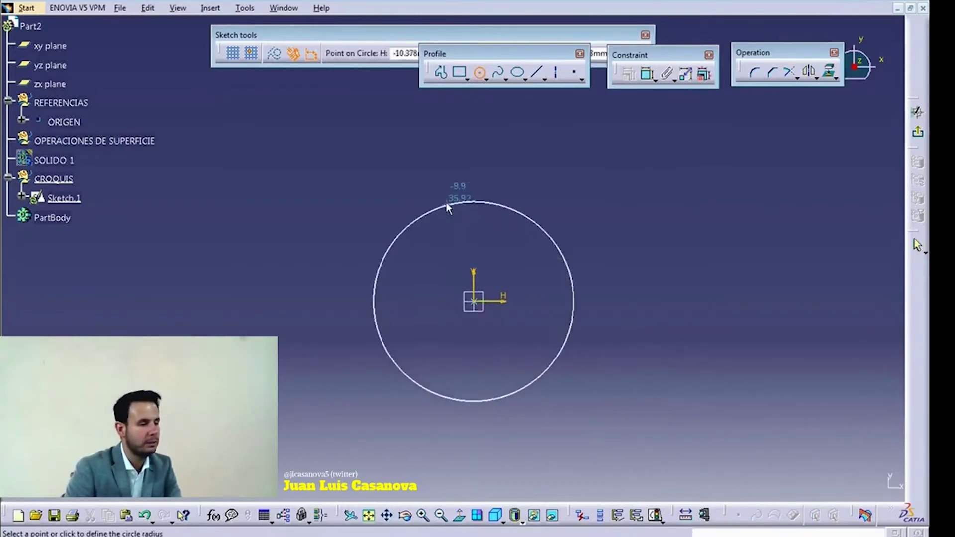
click(467, 199)
click(649, 81)
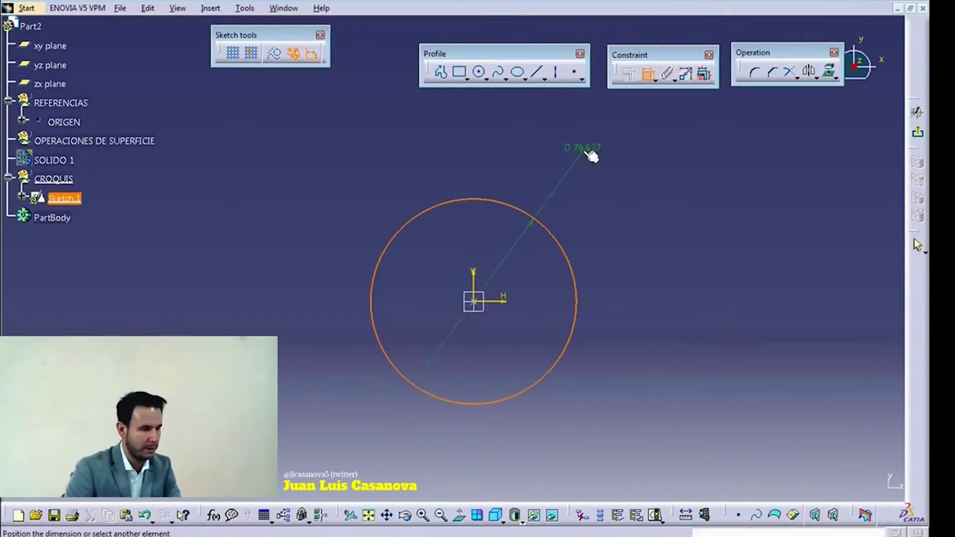
click(582, 153)
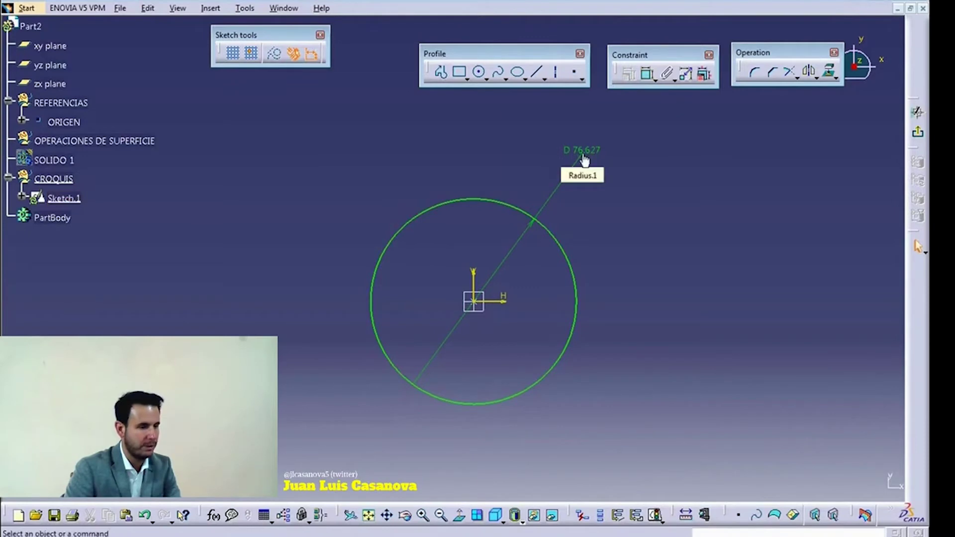
click(582, 151)
double_click(583, 151)
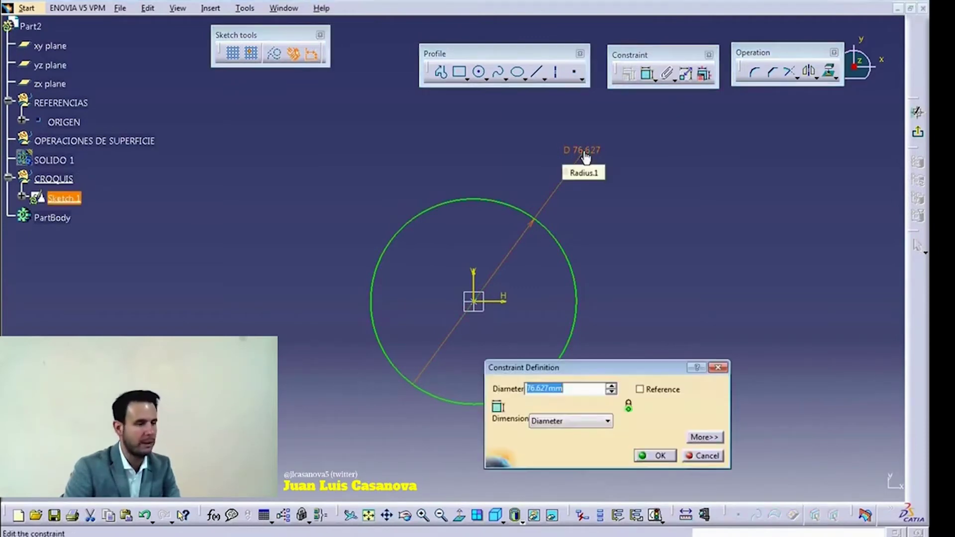
text(40)
key(Return)
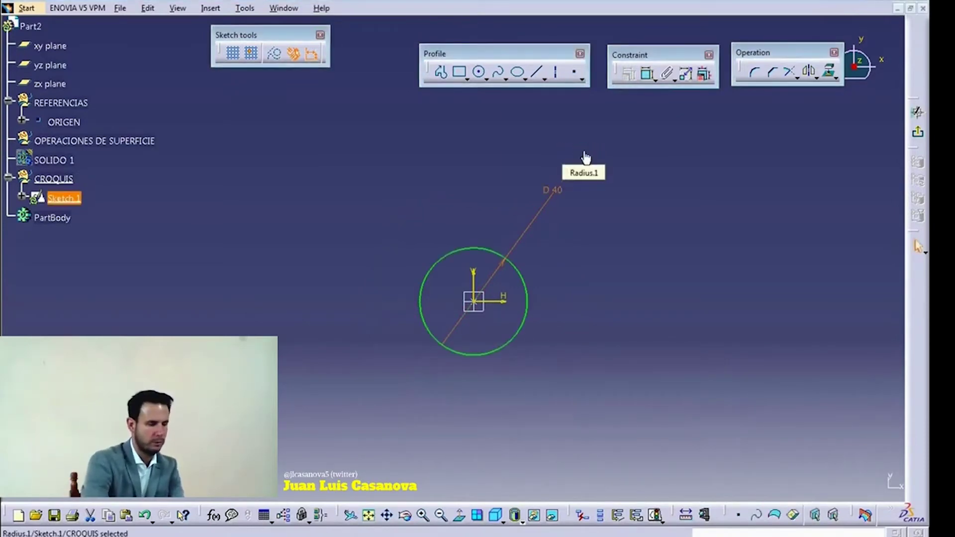
ctrl+middle_drag(613, 245, 681, 303)
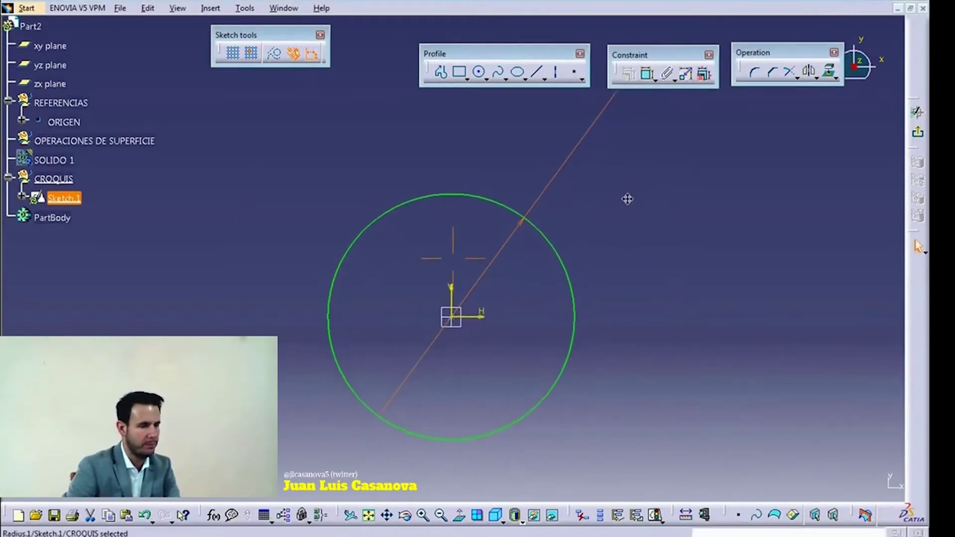
scroll(639, 185, up, 5)
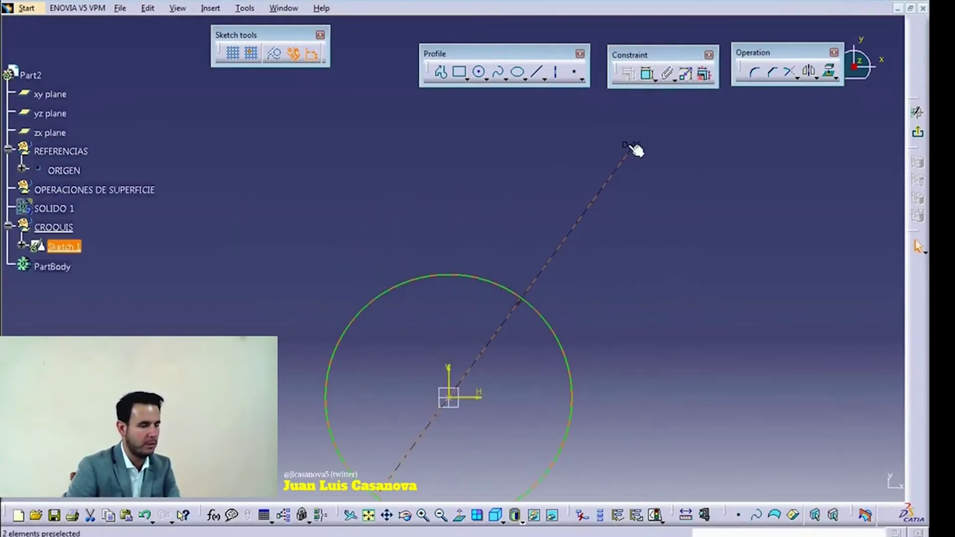
drag(638, 147, 556, 280)
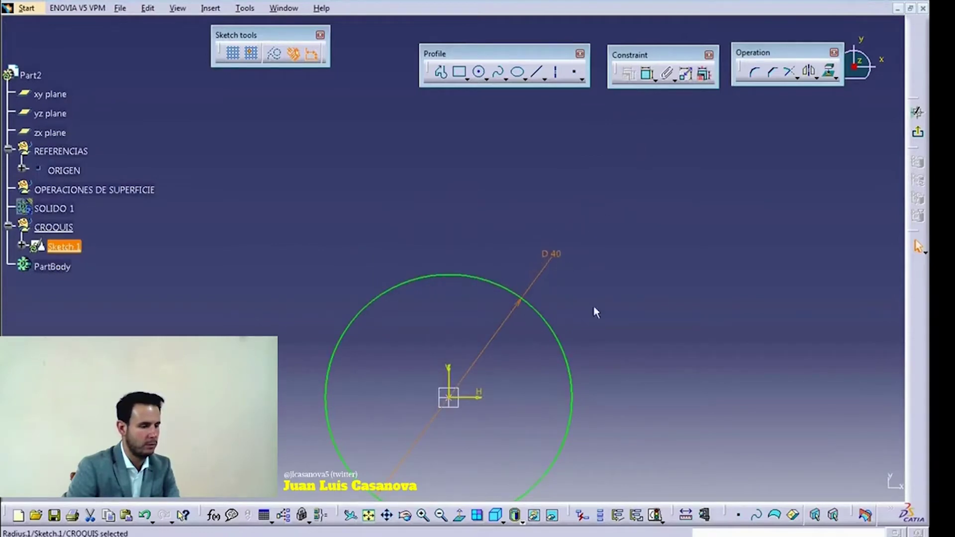
middle_drag(593, 313, 606, 184)
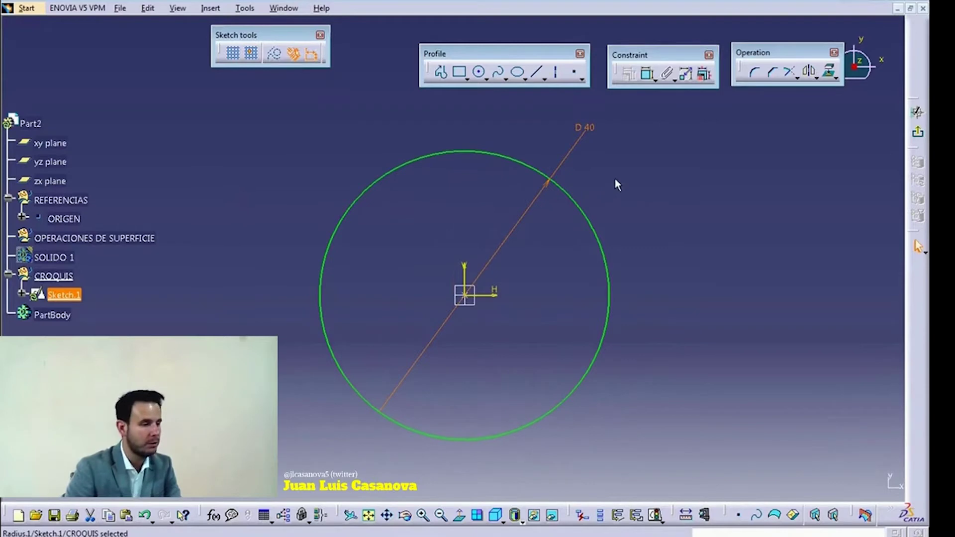
Step: Draw a concentric inner circle at the origin and dimension it to diameter 24
click(480, 73)
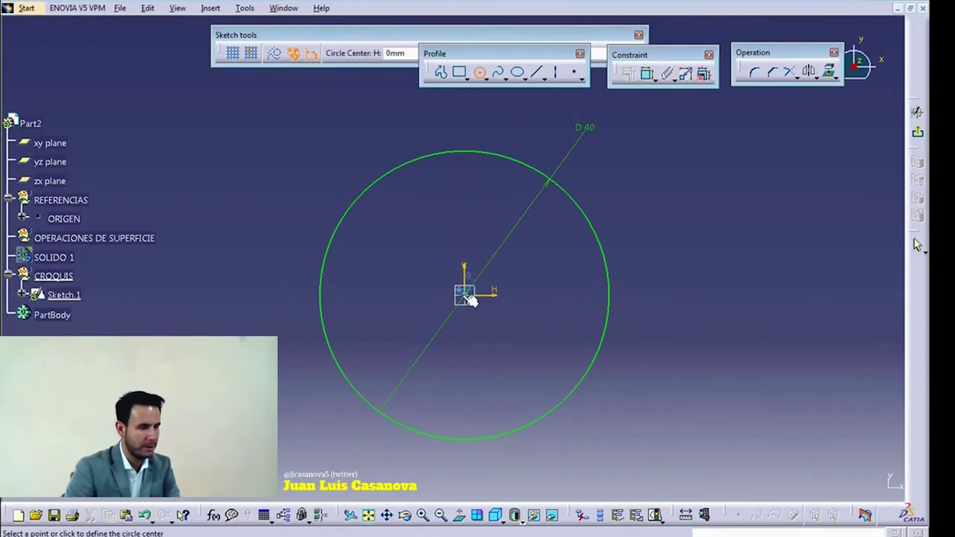
click(466, 297)
click(424, 209)
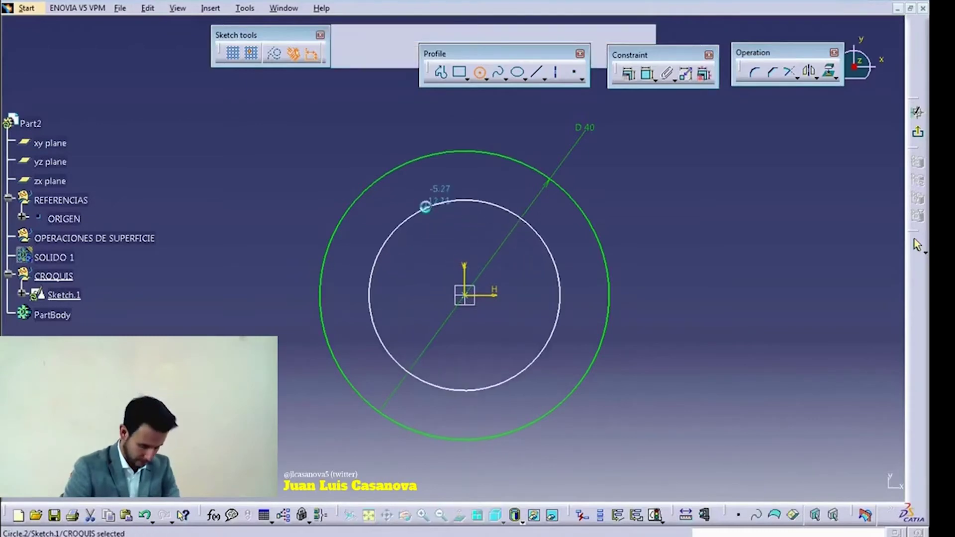
click(646, 74)
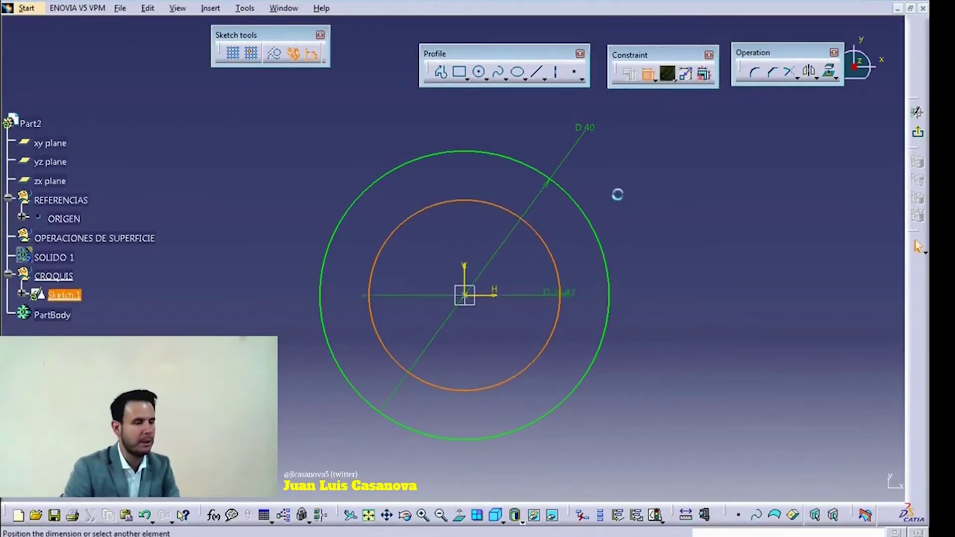
click(645, 196)
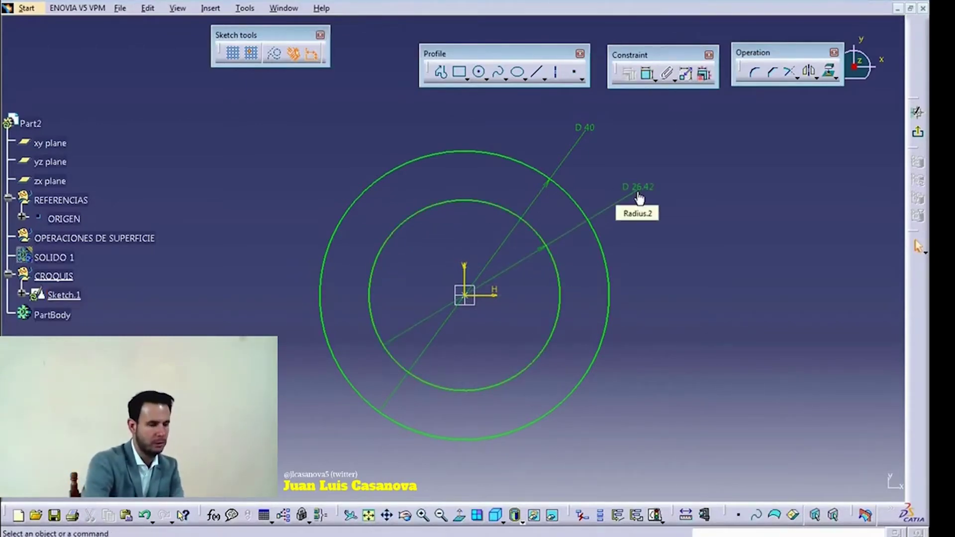
click(640, 197)
double_click(639, 186)
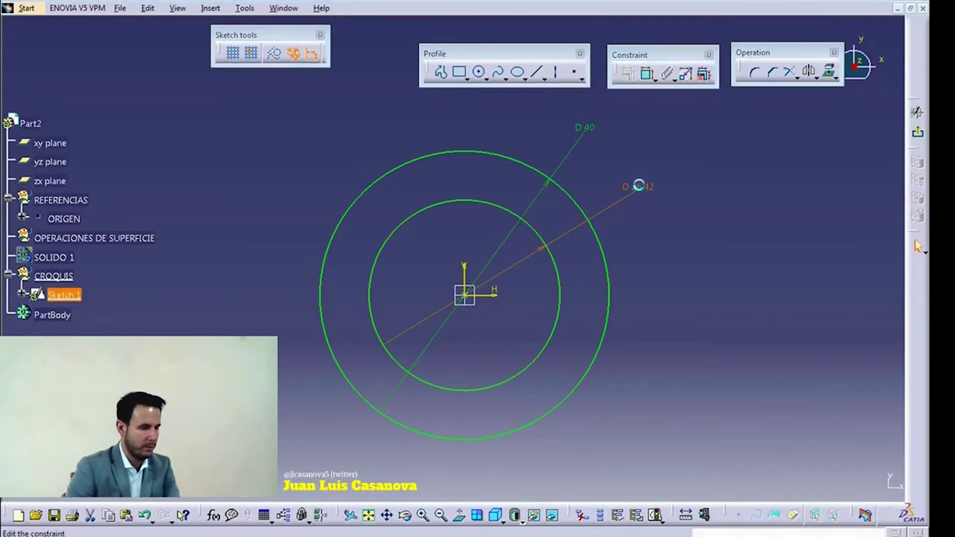
text(24)
key(Return)
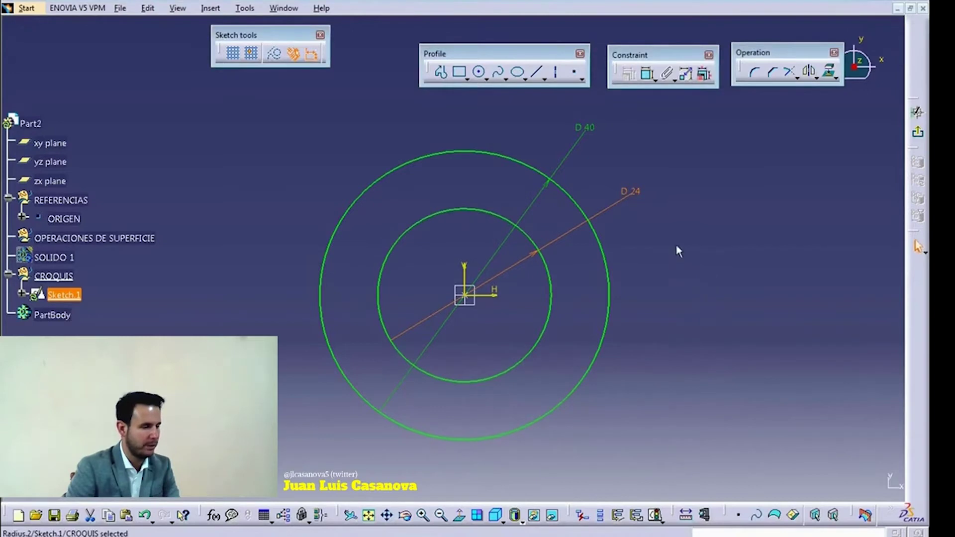
Step: Draw a three-line open notch profile on the ring's left side, ending at the inner circle
click(441, 72)
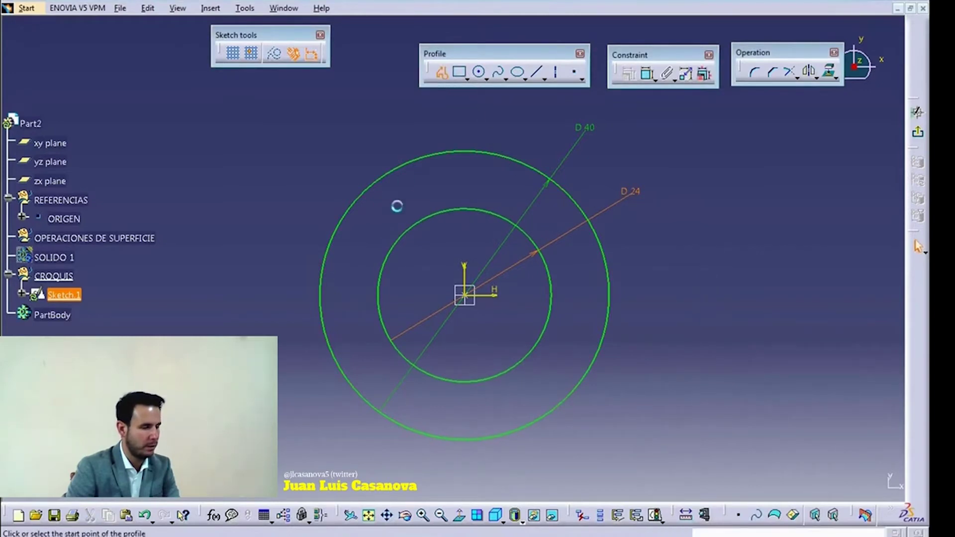
click(383, 279)
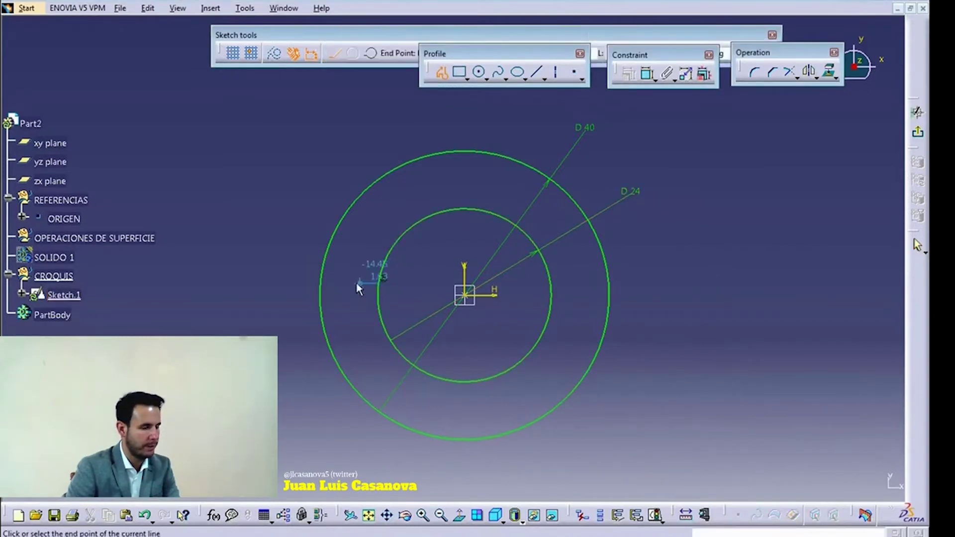
click(348, 283)
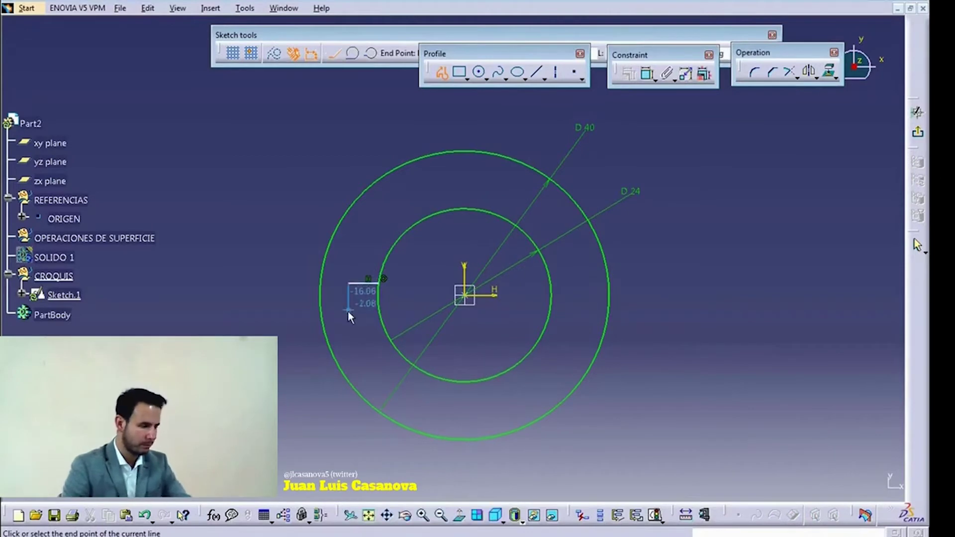
click(348, 318)
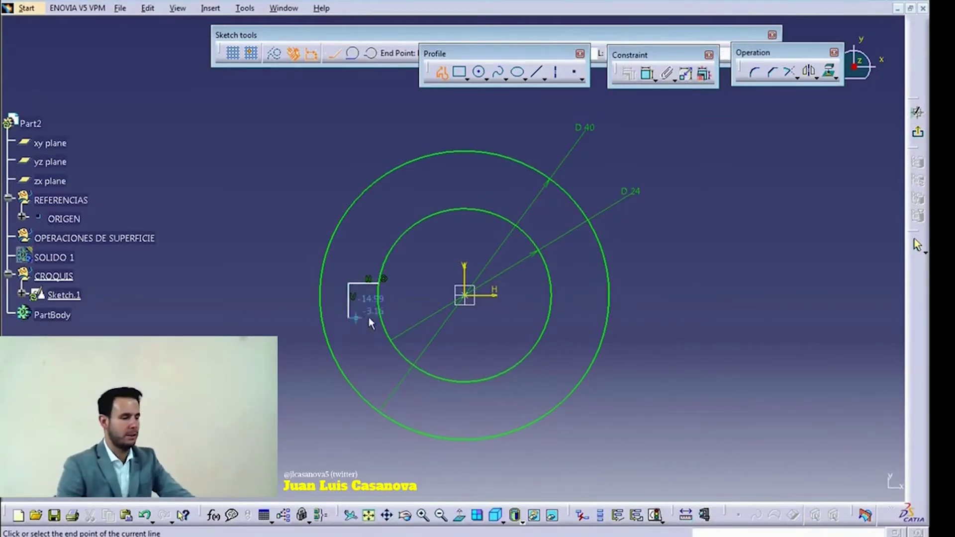
click(385, 314)
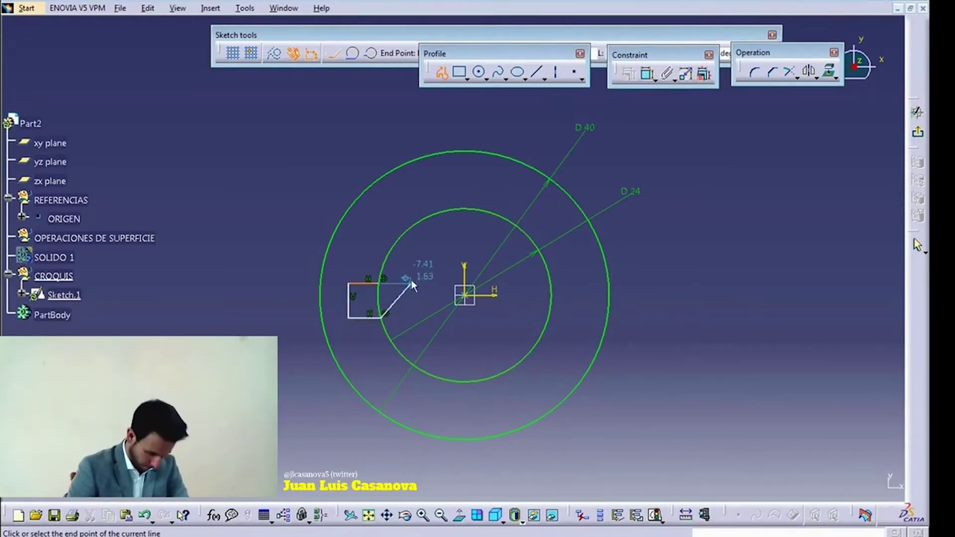
key(Escape)
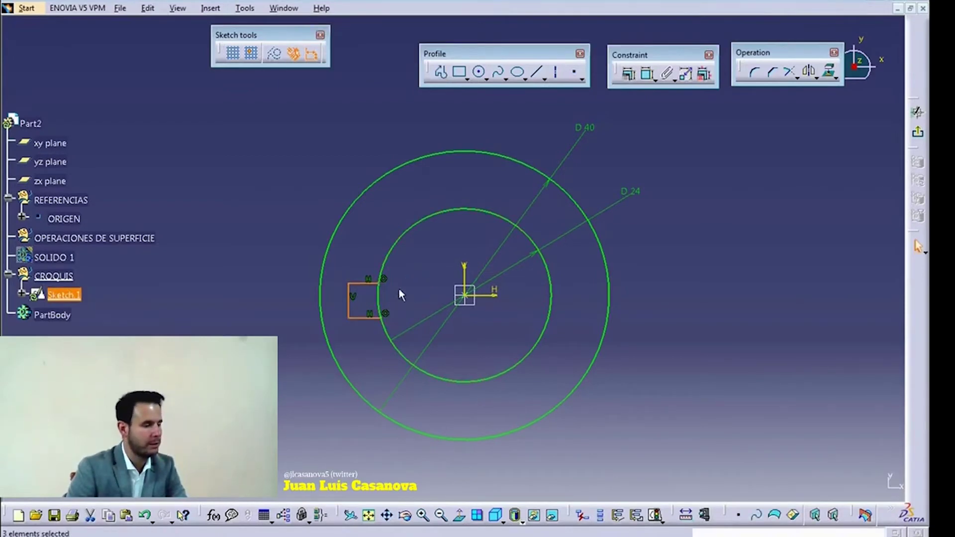
click(400, 291)
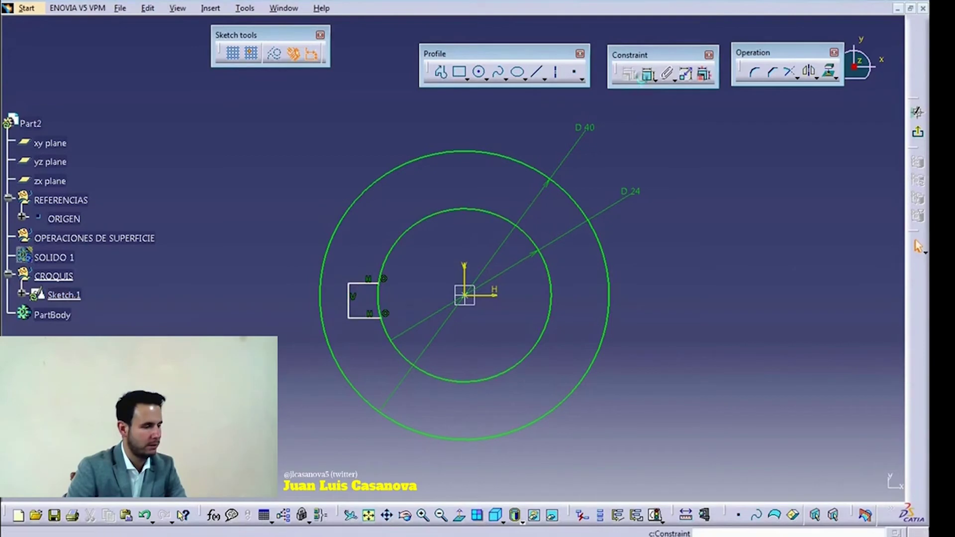
click(644, 79)
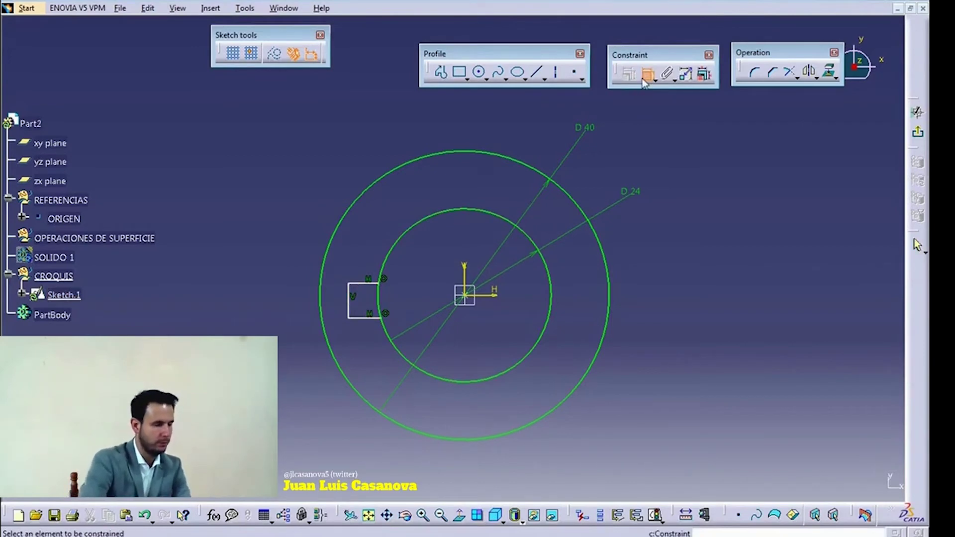
Step: Dimension the notch's left edge to a height of 4
click(345, 304)
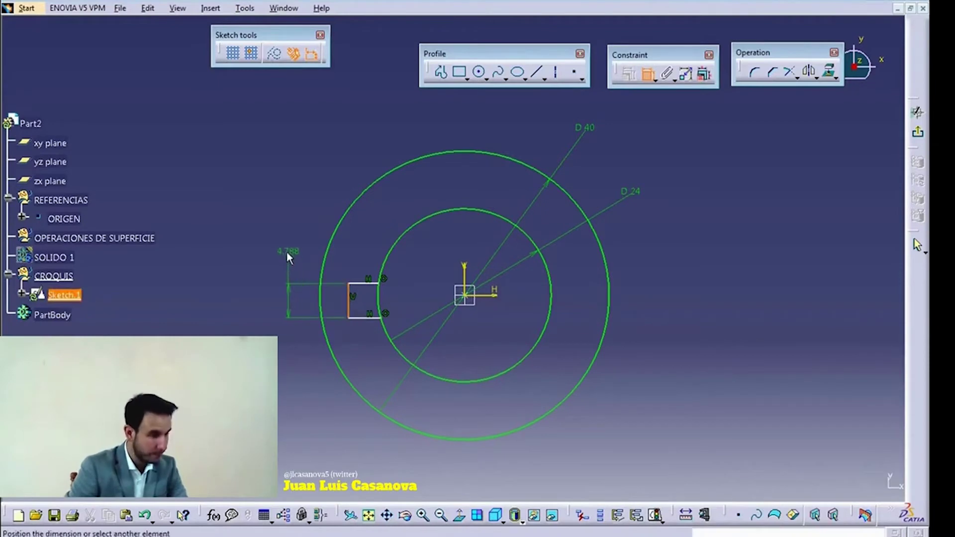
click(286, 253)
double_click(285, 250)
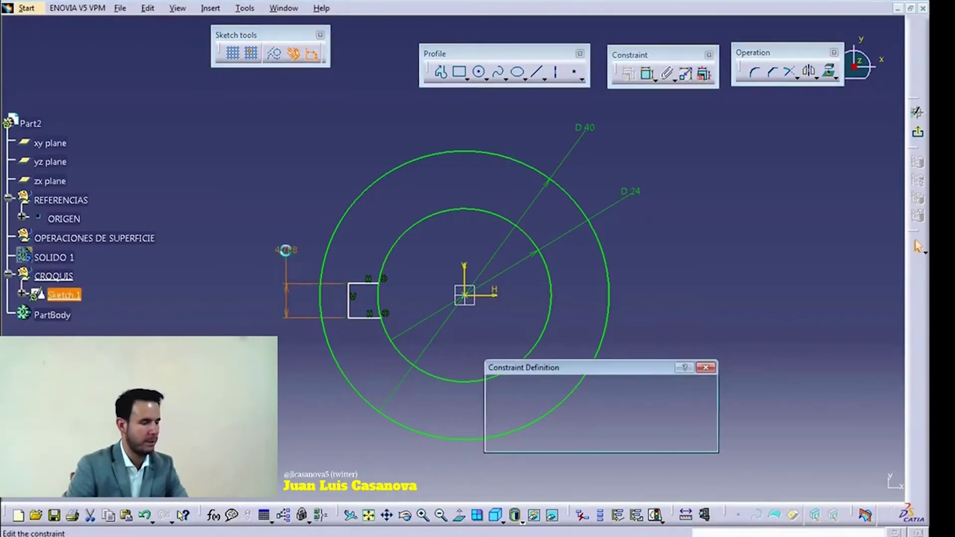
text(4)
key(Return)
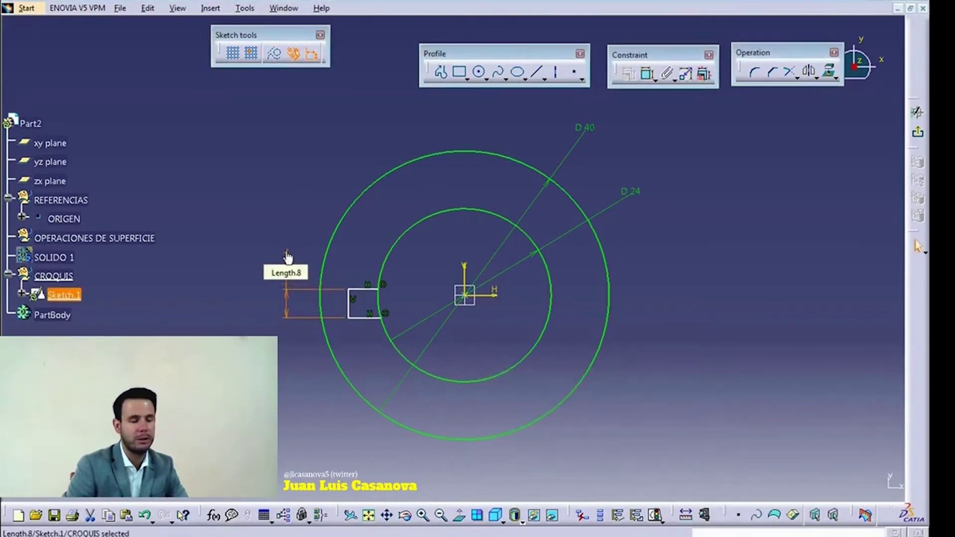
click(648, 75)
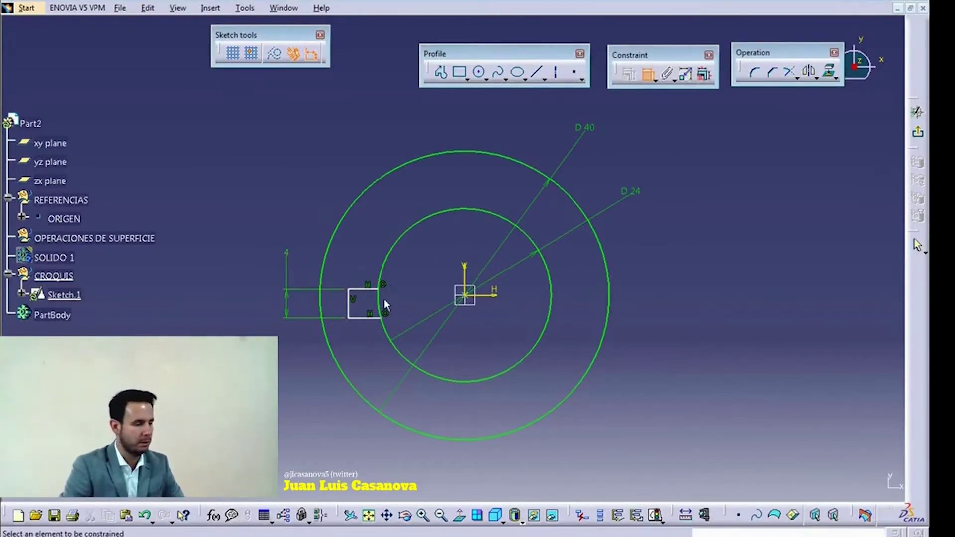
key(Escape)
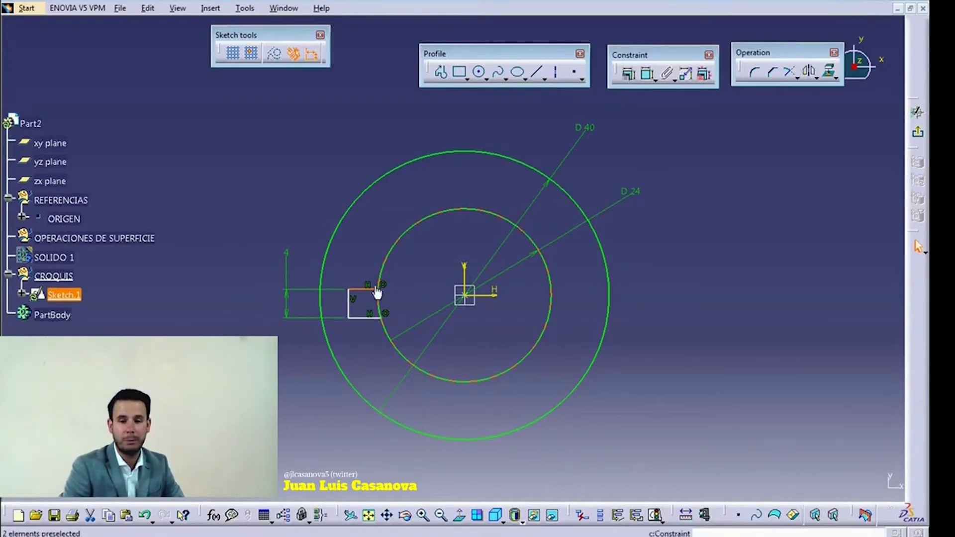
Step: Make the notch's top and bottom edges symmetric about the horizontal axis
click(373, 289)
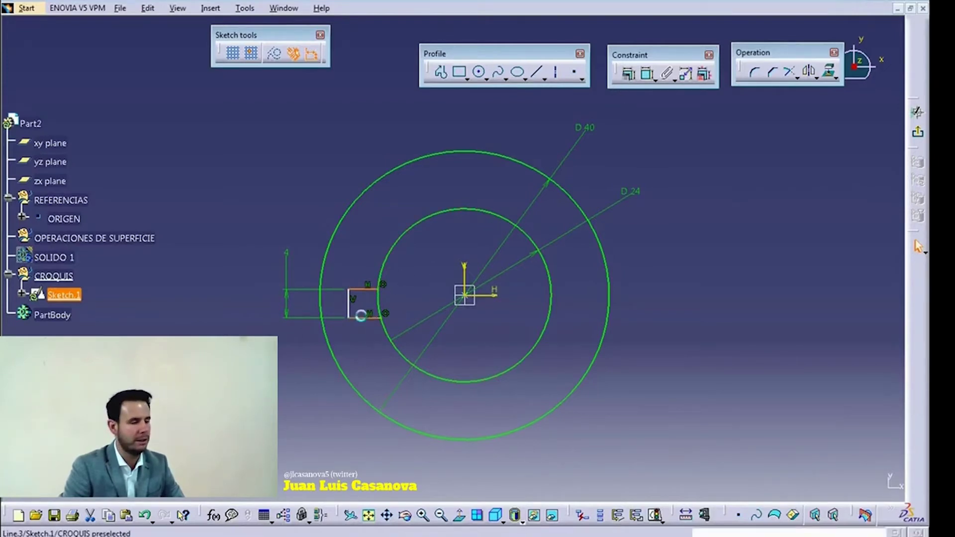
ctrl+click(360, 317)
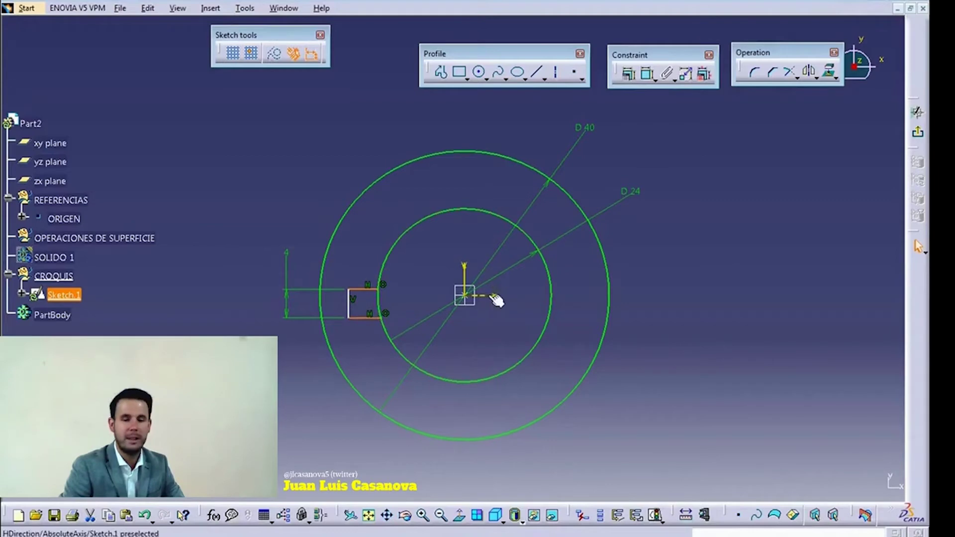
ctrl+click(488, 295)
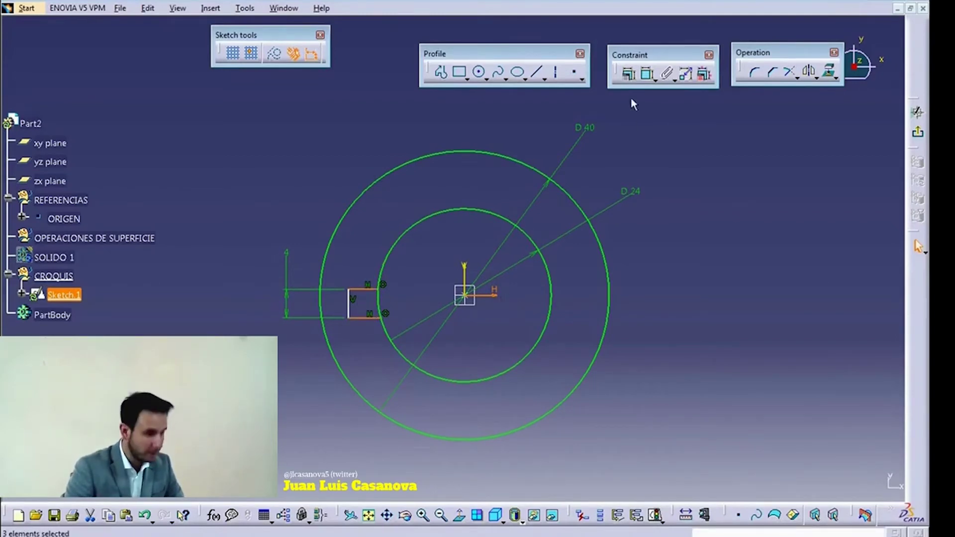
click(628, 73)
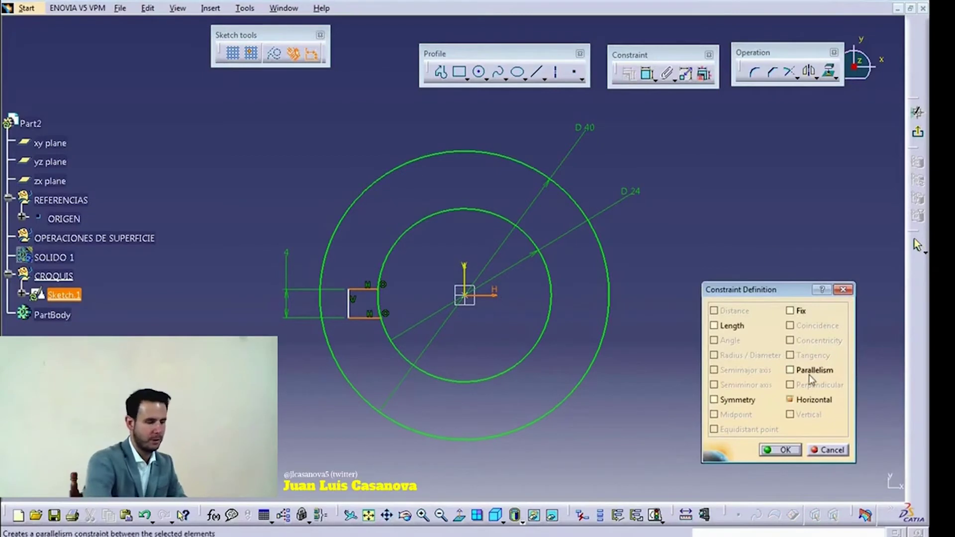
click(721, 400)
key(Return)
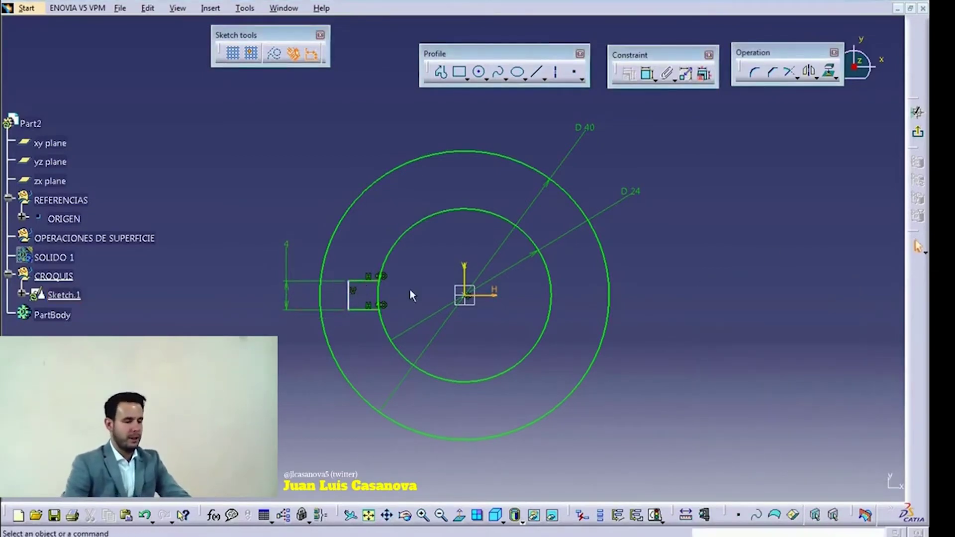
Step: Set the distance from the notch's left edge to the inner circle to 1
click(646, 74)
click(358, 303)
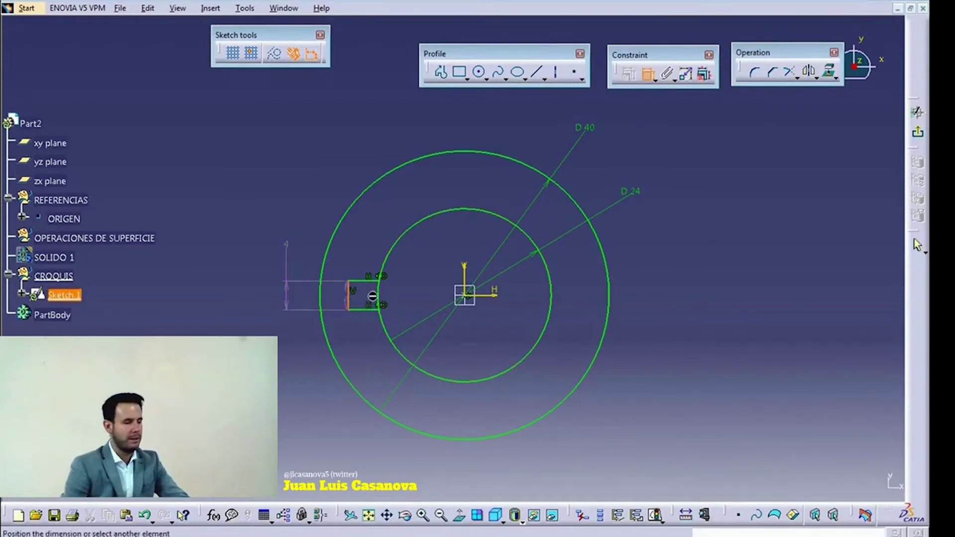
click(381, 299)
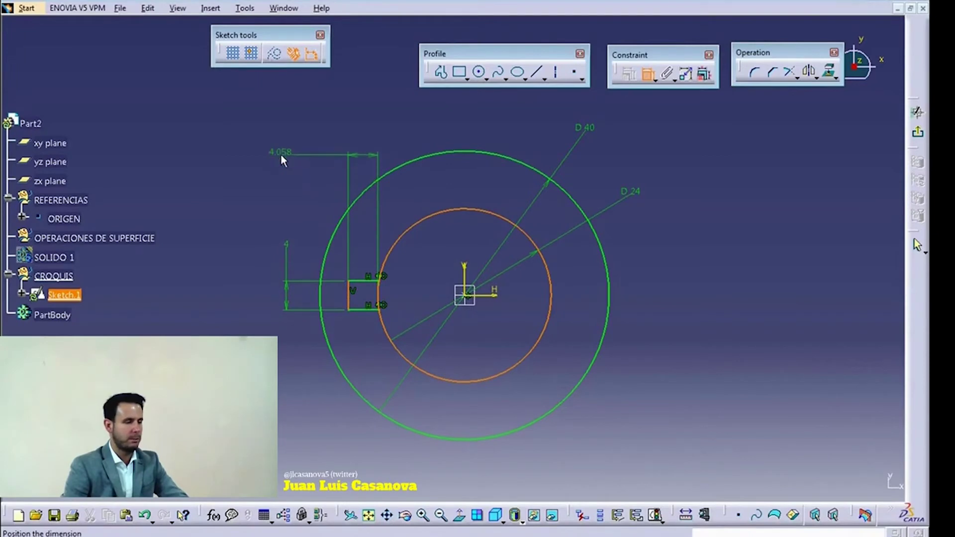
click(280, 154)
double_click(281, 152)
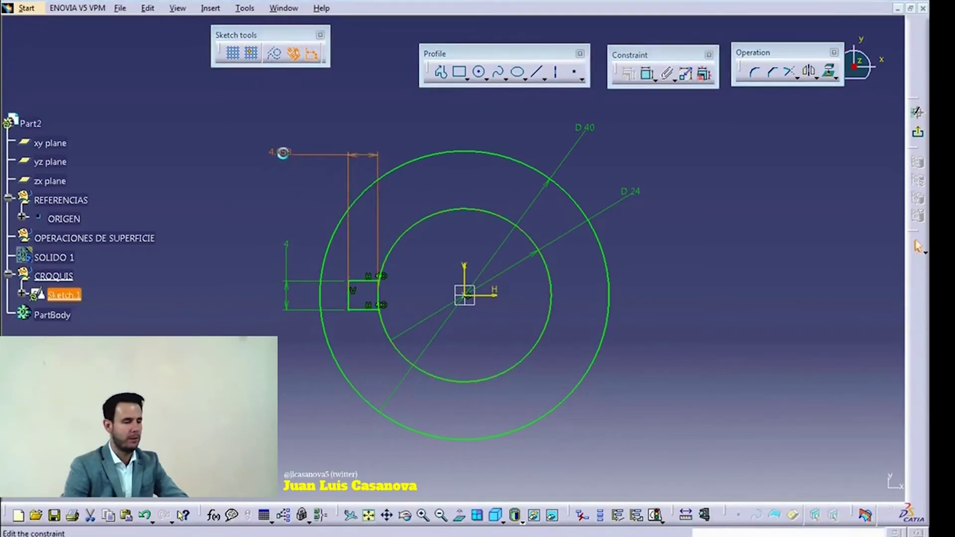
text(1)
key(Return)
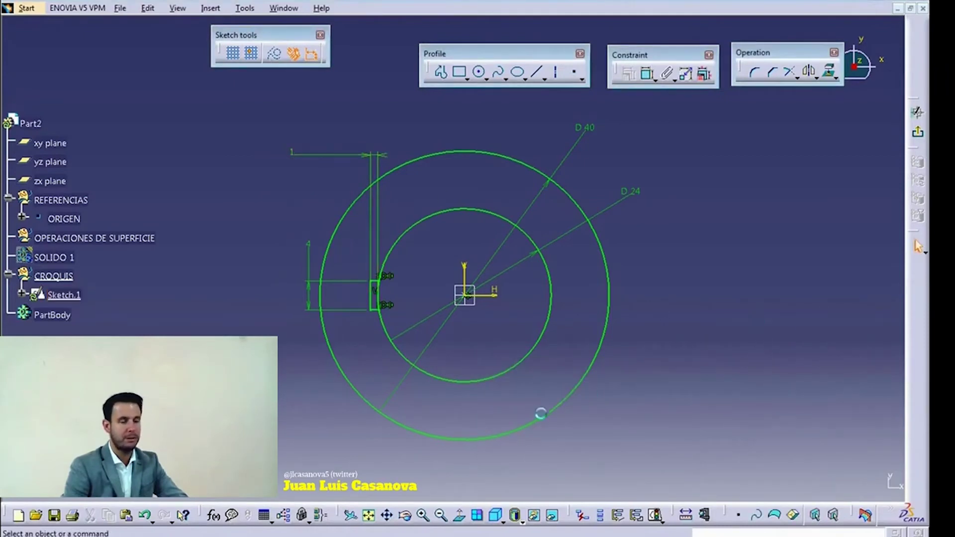
mouse_move(541, 412)
middle_down()
mouse_move(571, 400)
mouse_move(576, 363)
middle_up()
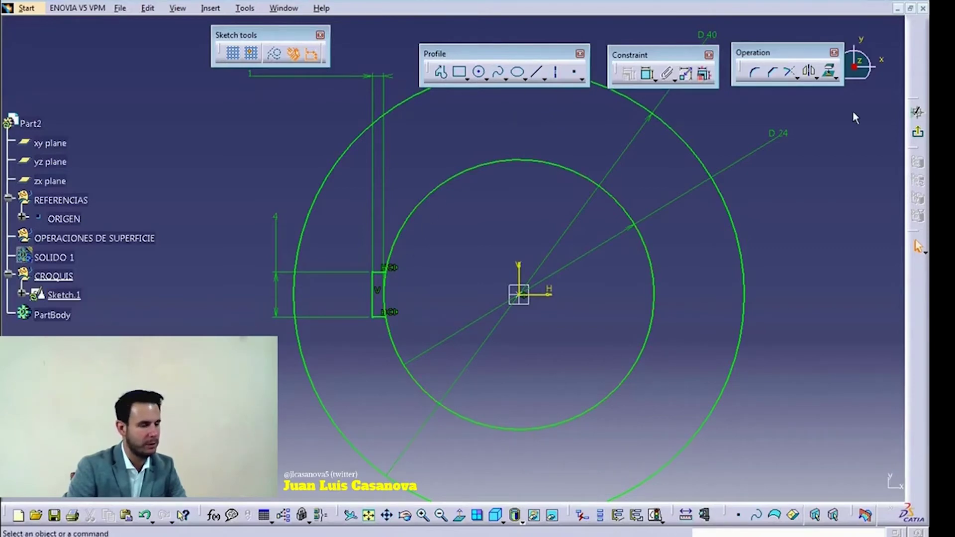
Step: Quick-trim away the inner circle's arc lying inside the notch
click(796, 78)
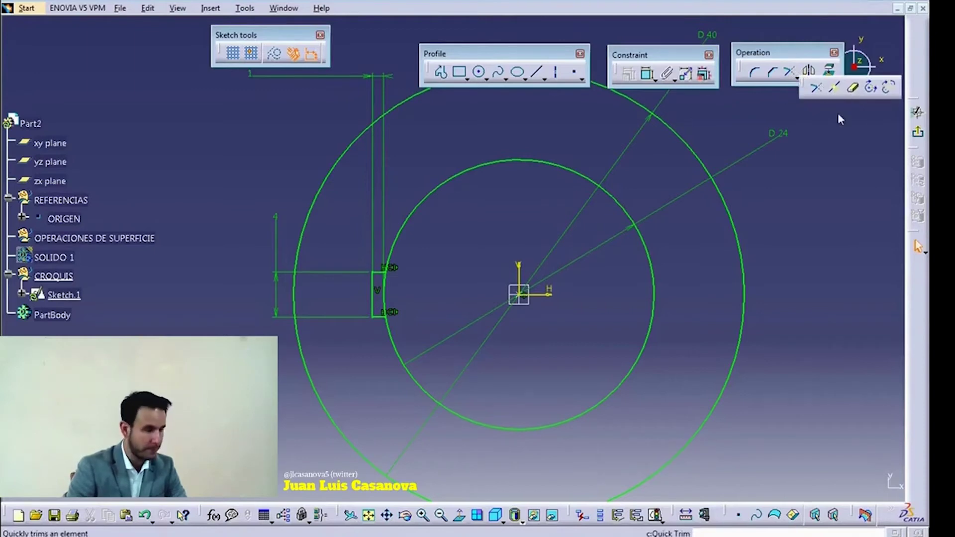
click(852, 87)
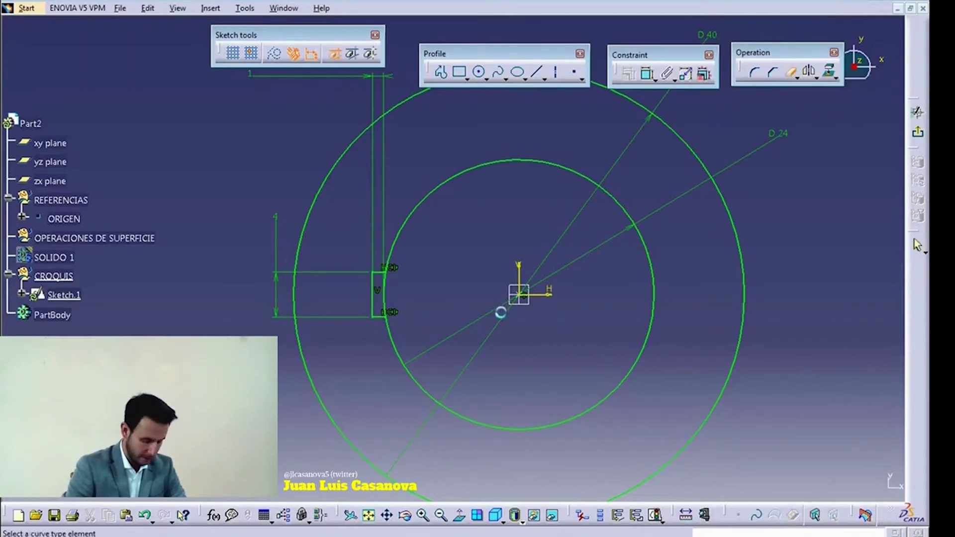
click(387, 293)
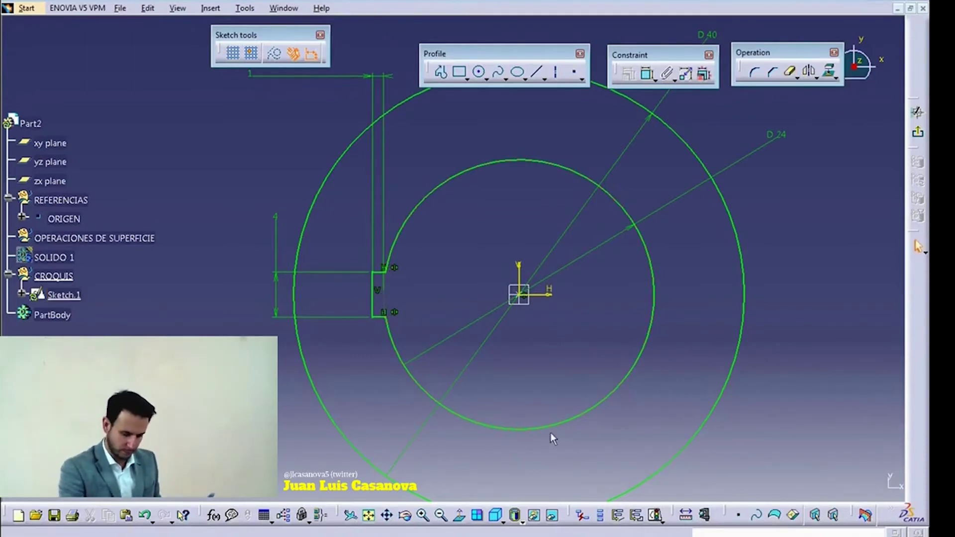
mouse_move(318, 373)
middle_down()
mouse_move(576, 270)
mouse_move(566, 262)
middle_up()
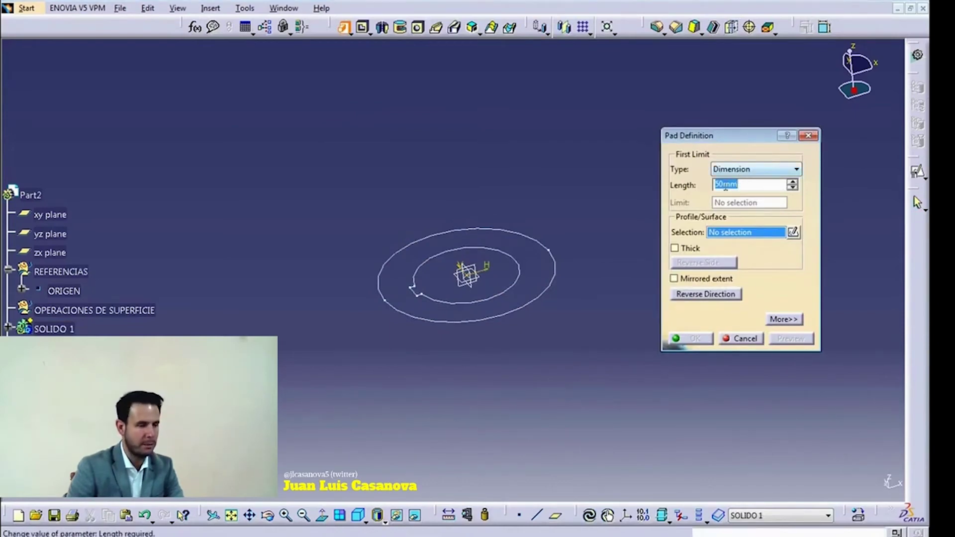
Step: Cancel the pad and make REFERENCIAS the current work object
click(745, 341)
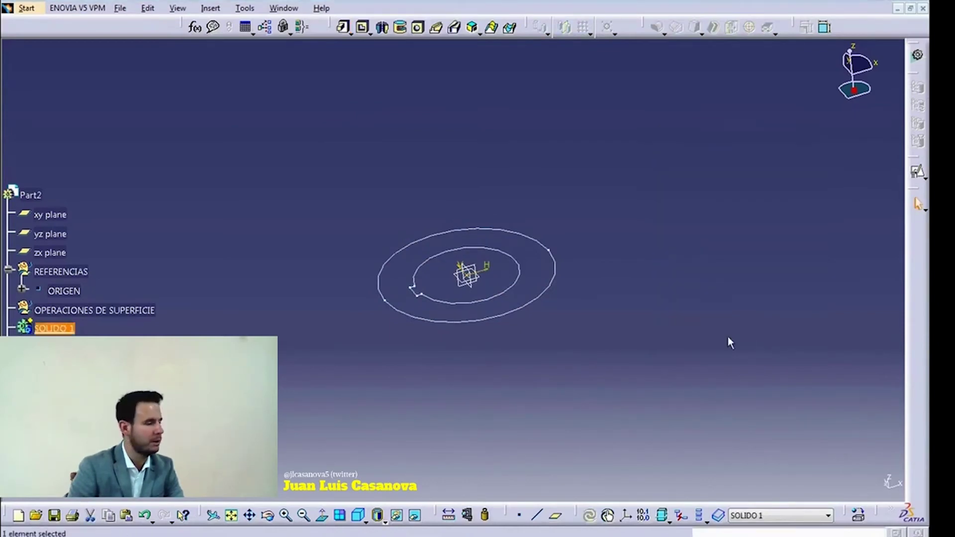
click(69, 271)
right_click(64, 272)
click(100, 488)
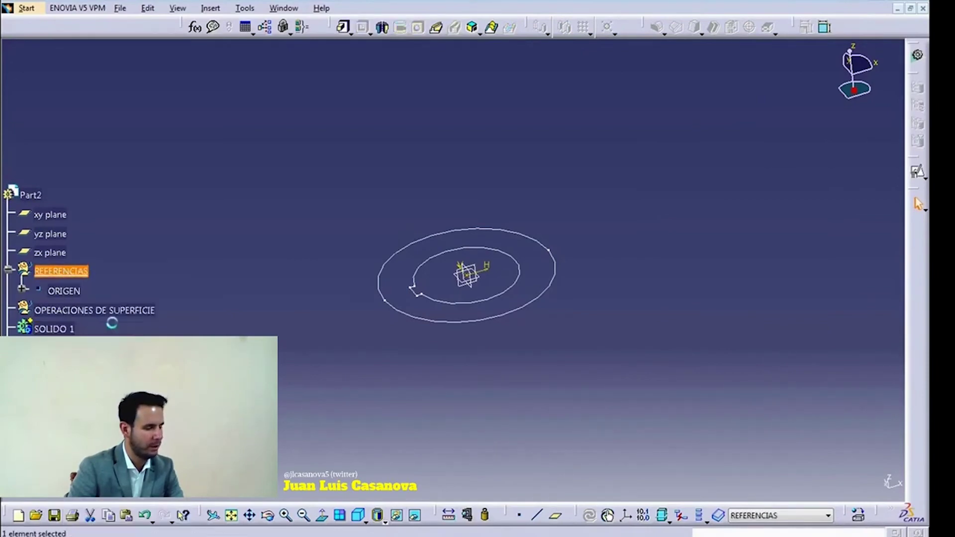
Step: Create Plane.1 offset 30 from the xy plane, then make SOLIDO 1 current again
click(551, 516)
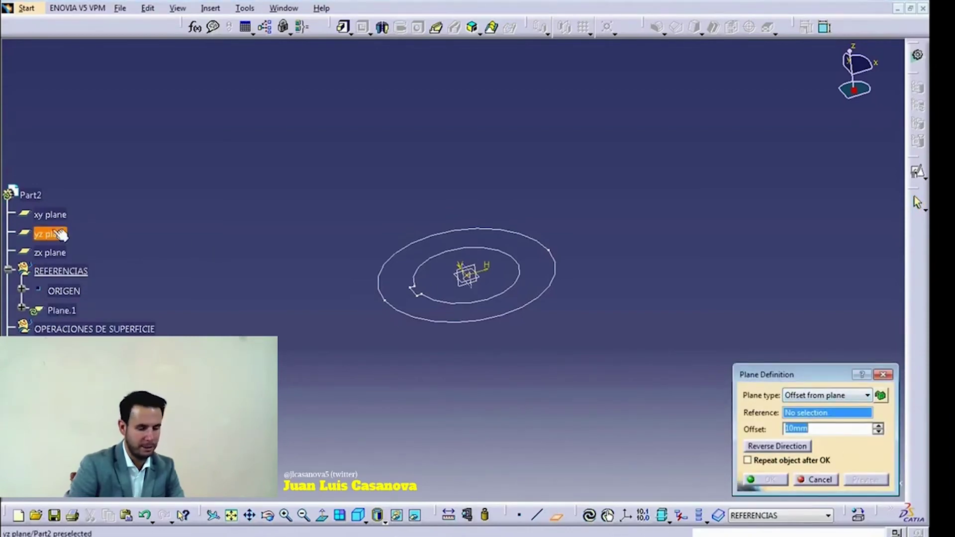
click(50, 215)
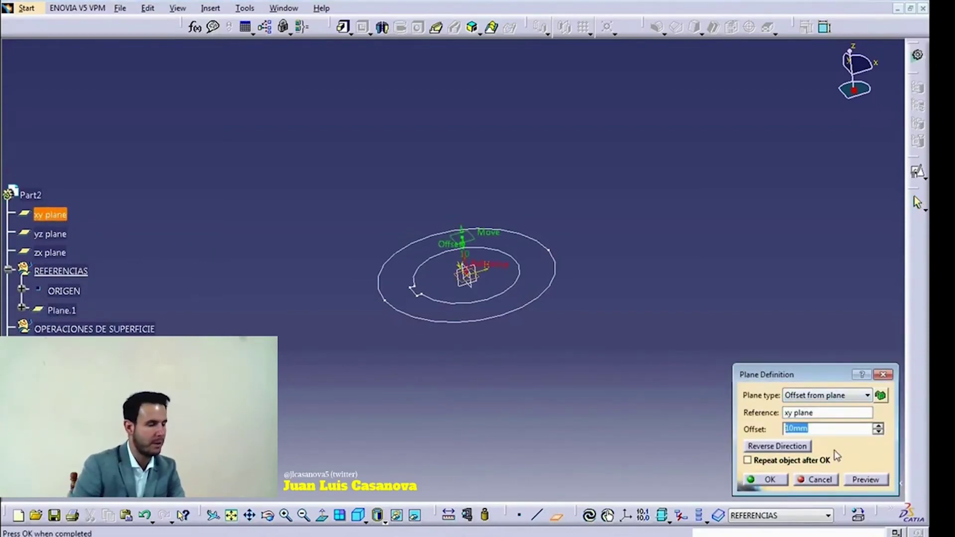
text(30)
key(Return)
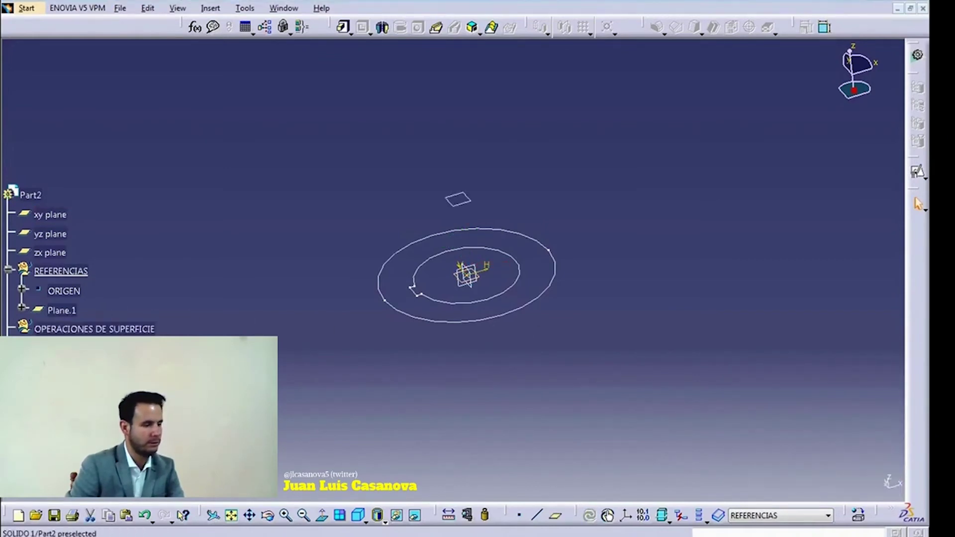
right_click(65, 348)
click(120, 174)
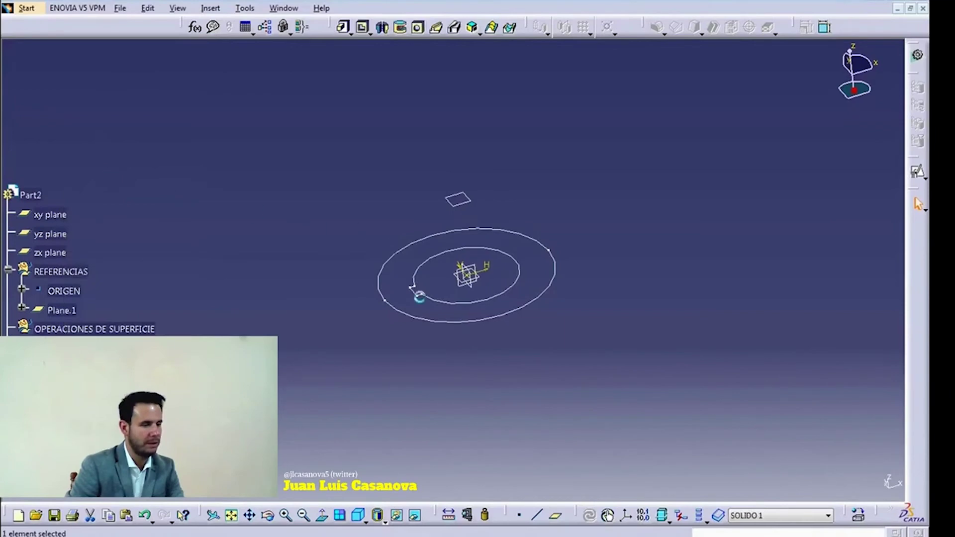
Step: Pad Sketch.1 up to Plane.1 to create the solid notched ring
click(343, 27)
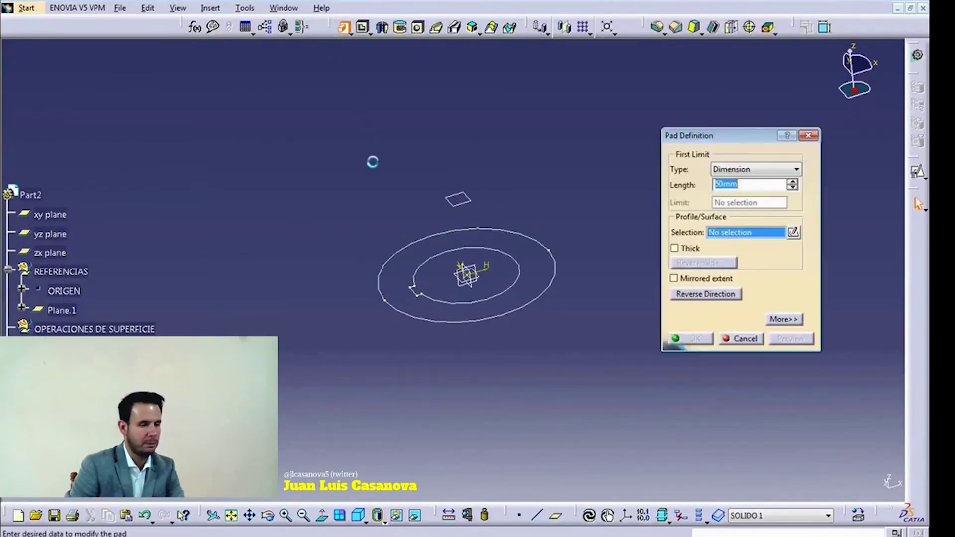
click(795, 169)
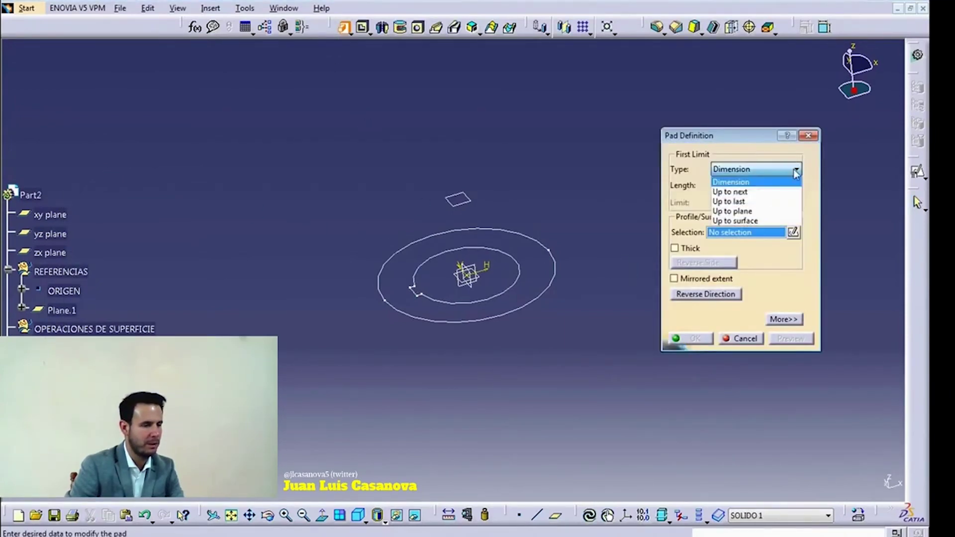
click(751, 208)
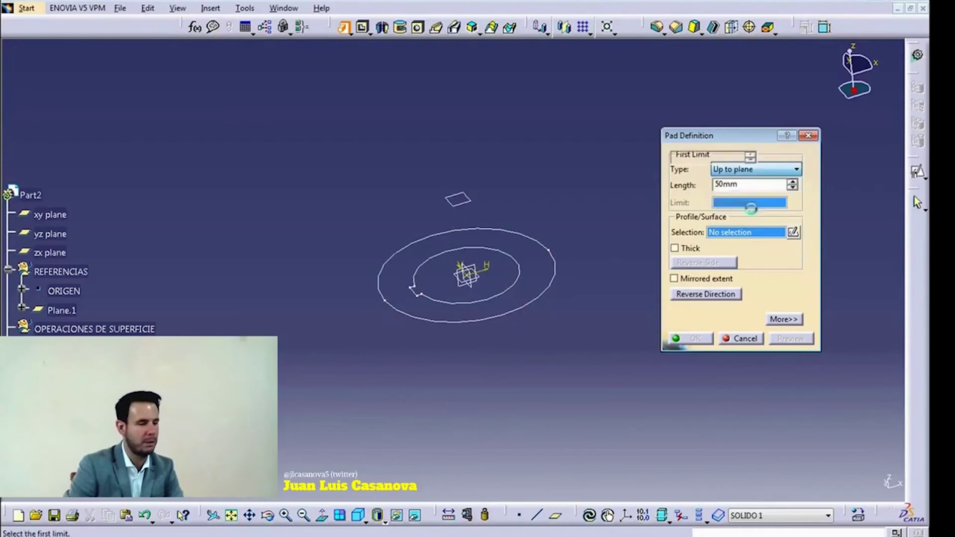
click(465, 201)
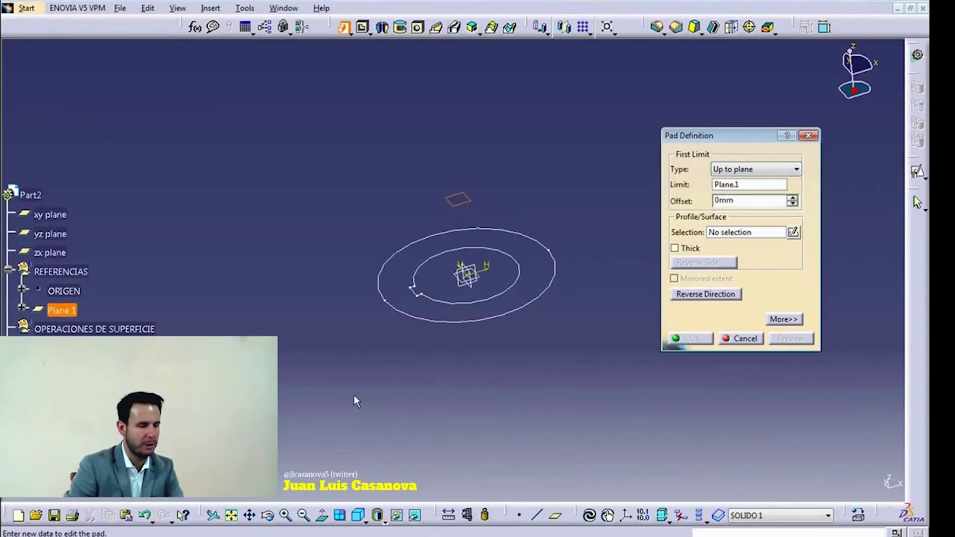
middle_drag(356, 401, 384, 337)
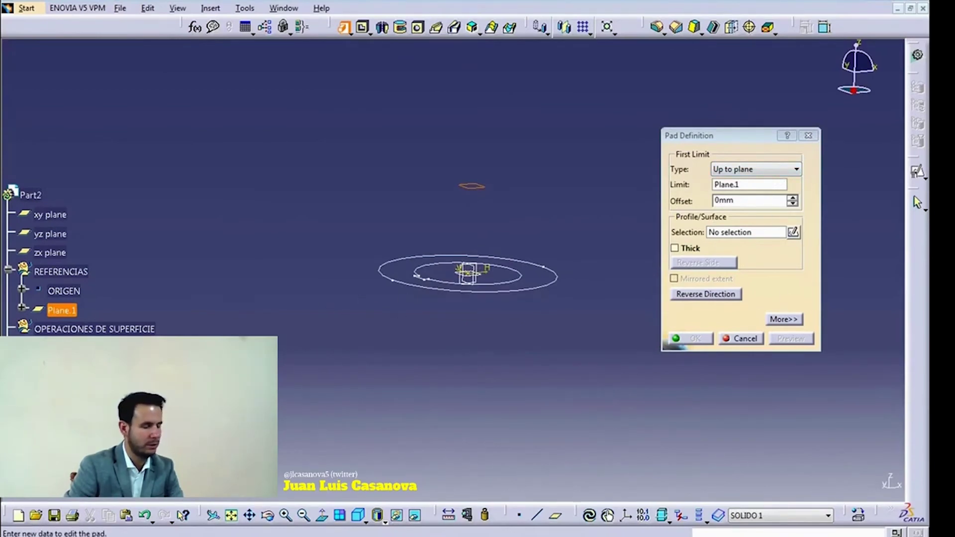
click(781, 234)
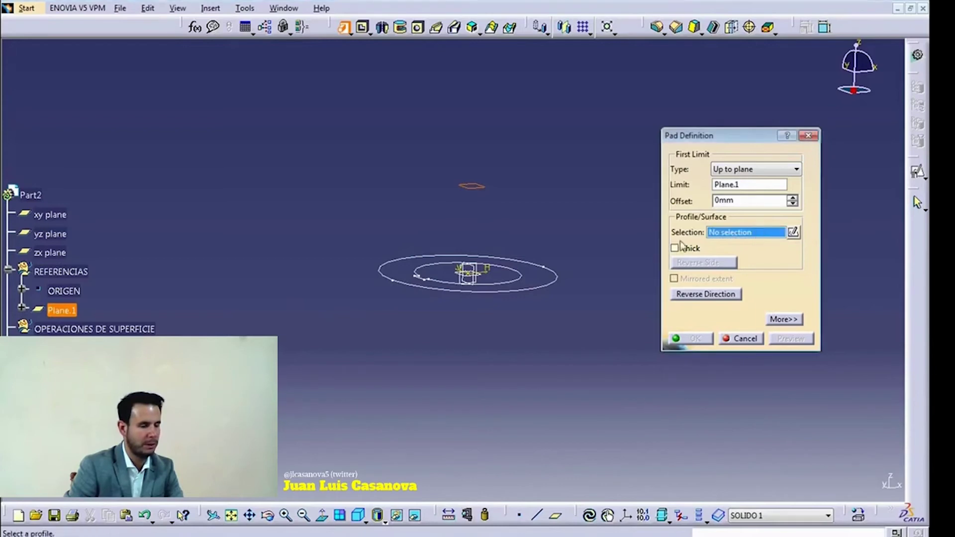
click(552, 284)
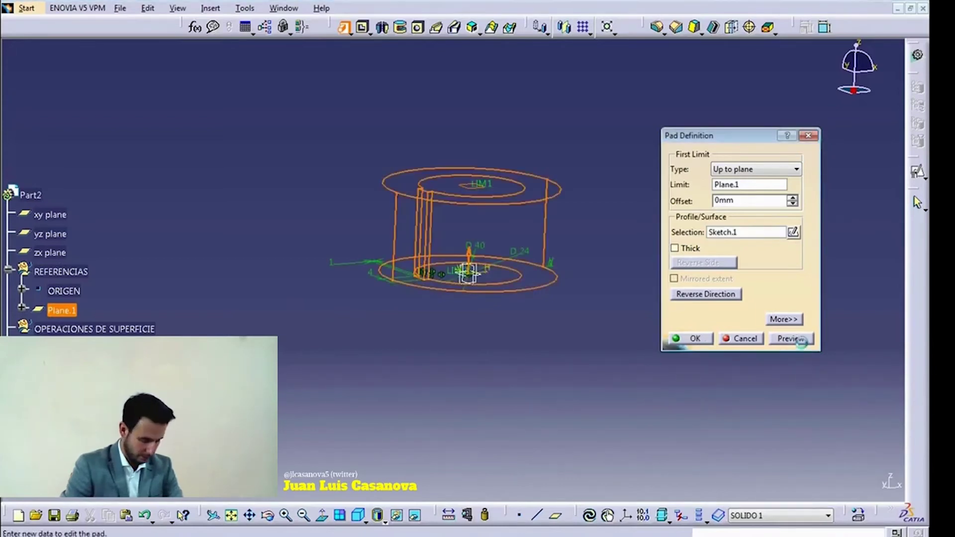
click(793, 339)
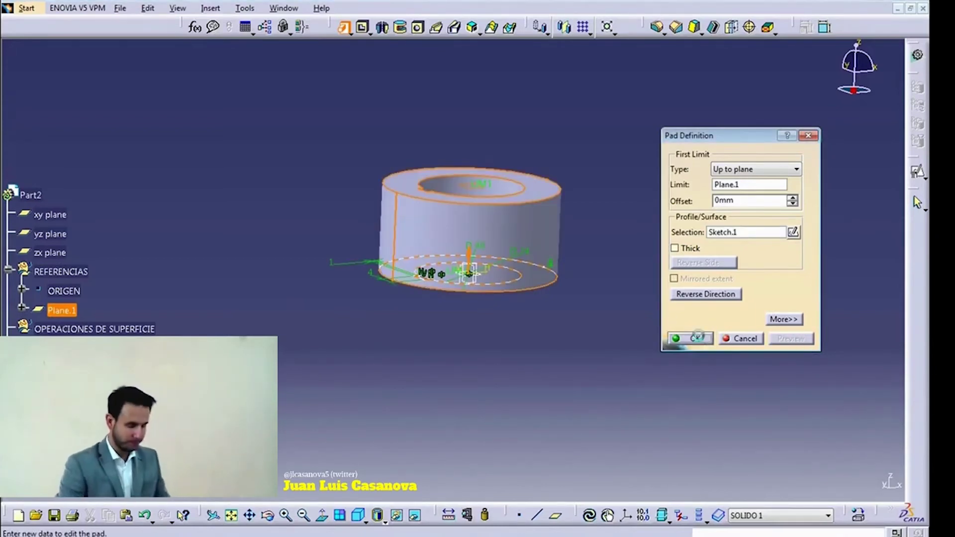
click(693, 338)
mouse_move(511, 282)
middle_down()
mouse_move(488, 346)
mouse_move(517, 351)
middle_up()
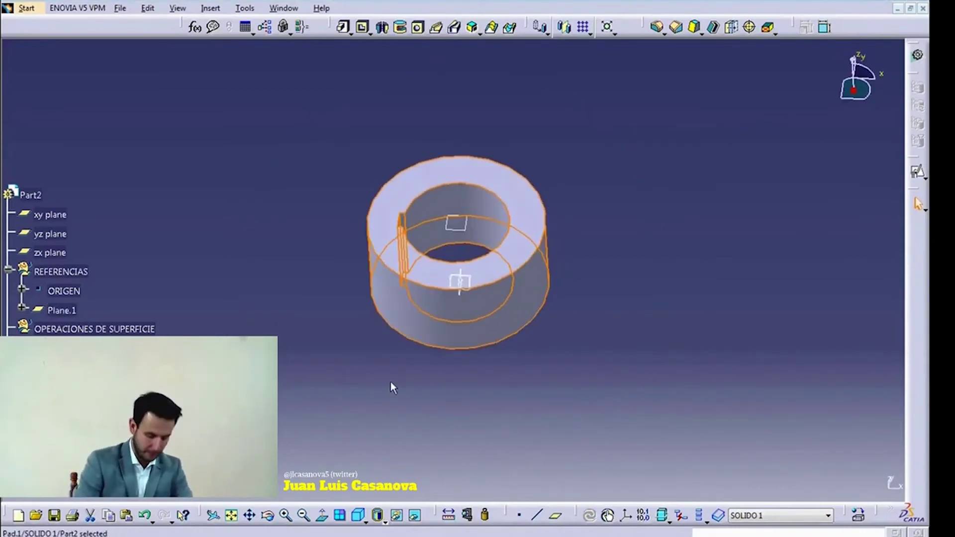
Step: Make CROQUIS the current work body
click(50, 291)
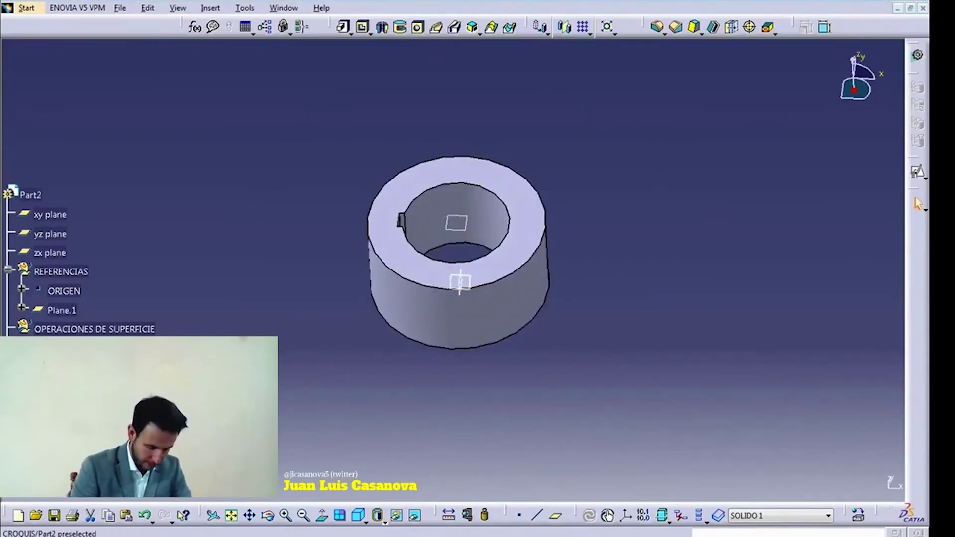
right_click(50, 291)
click(114, 191)
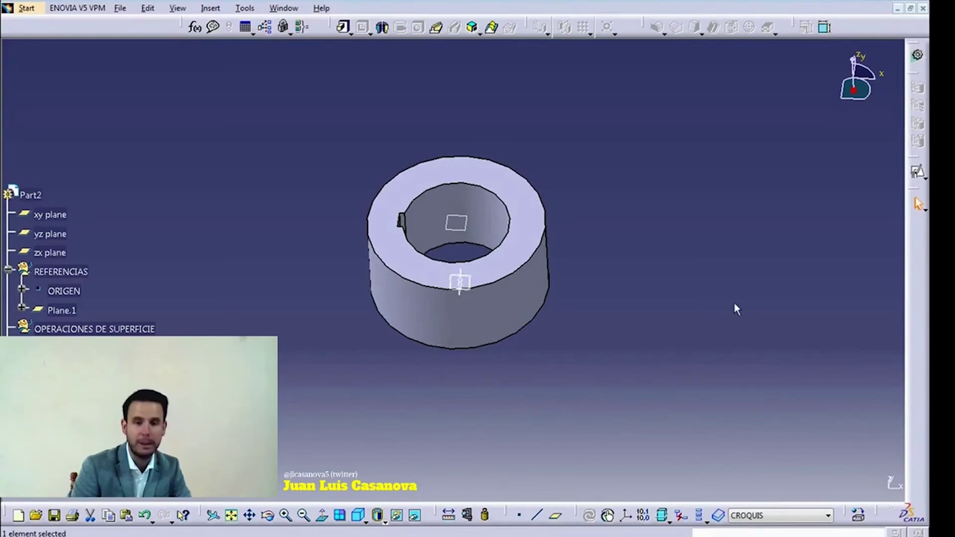
Step: Open a second positioned sketch on the xy plane with origin ORIGEN and X Axis orientation
click(917, 172)
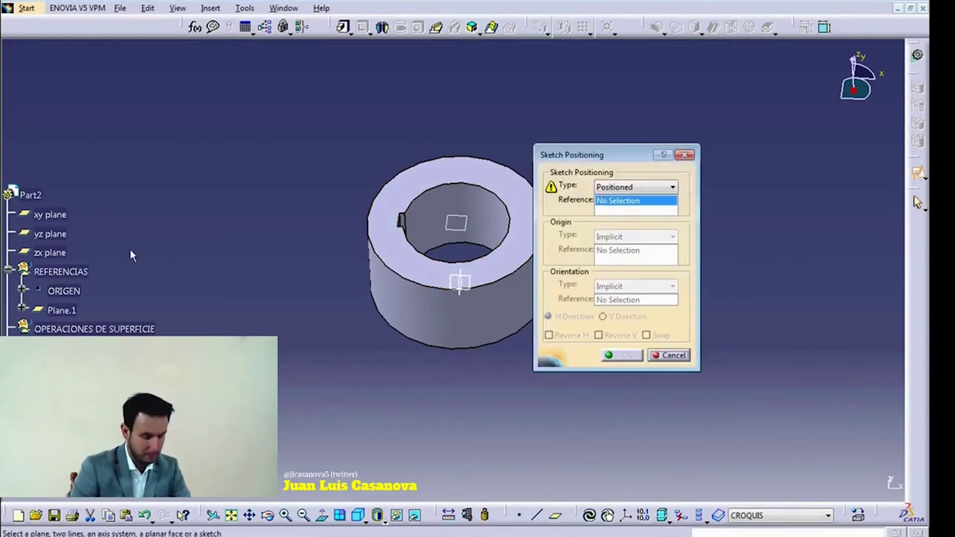
click(40, 218)
click(642, 237)
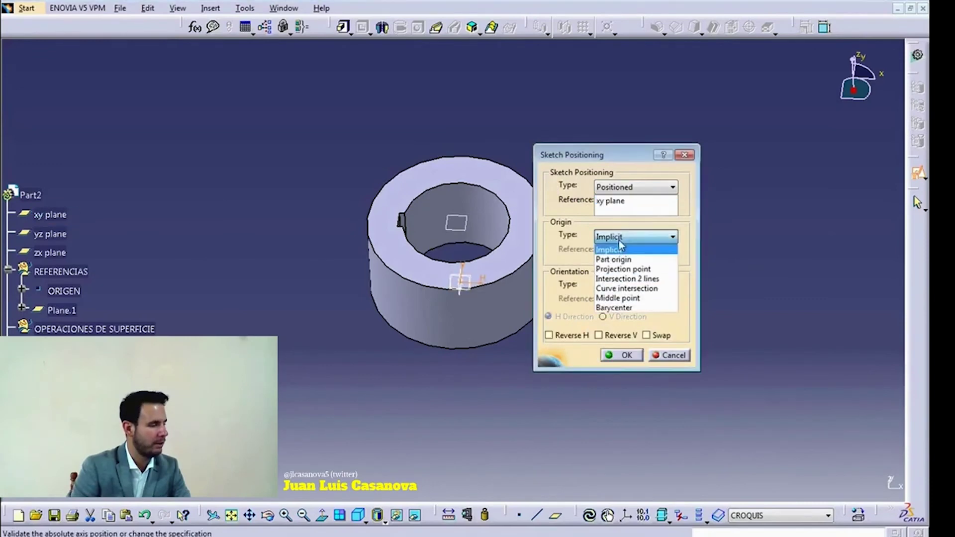
click(639, 269)
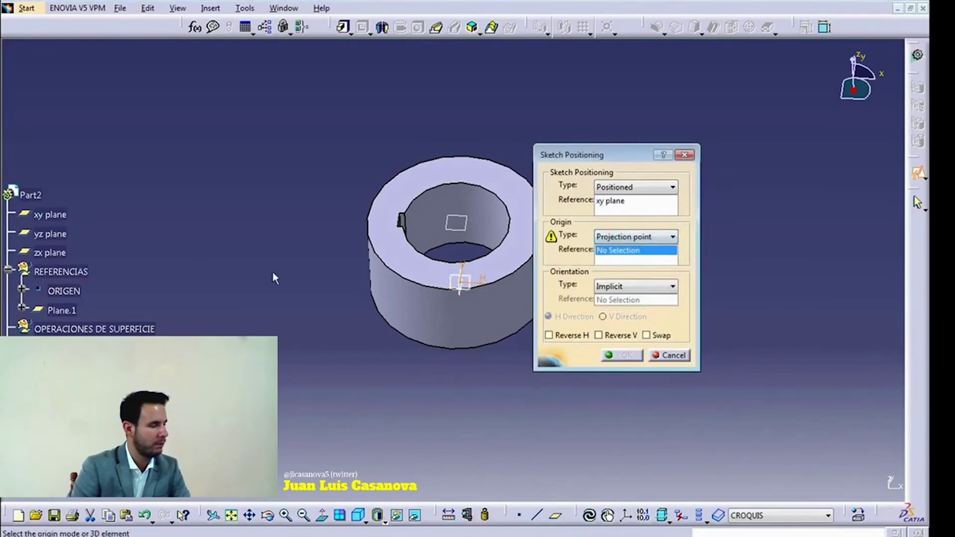
click(69, 287)
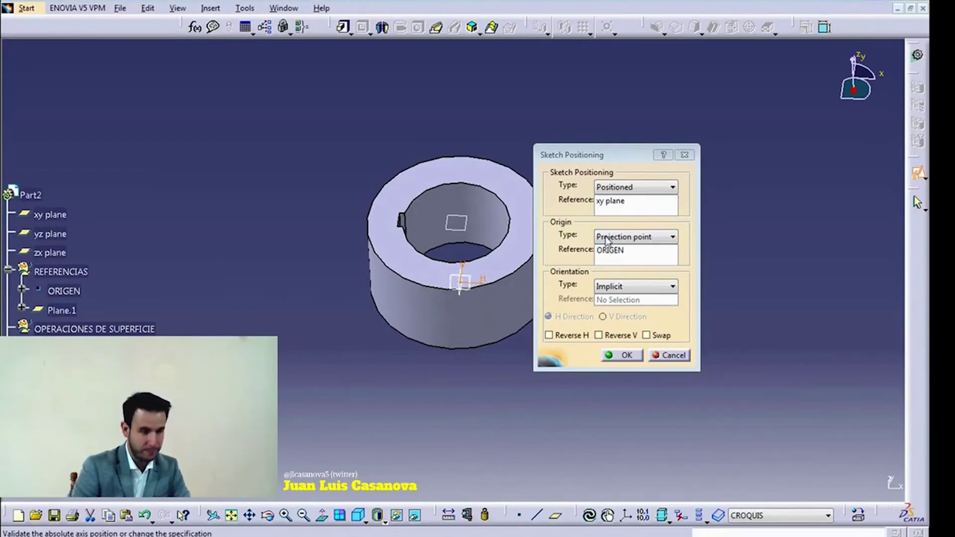
click(627, 288)
click(634, 310)
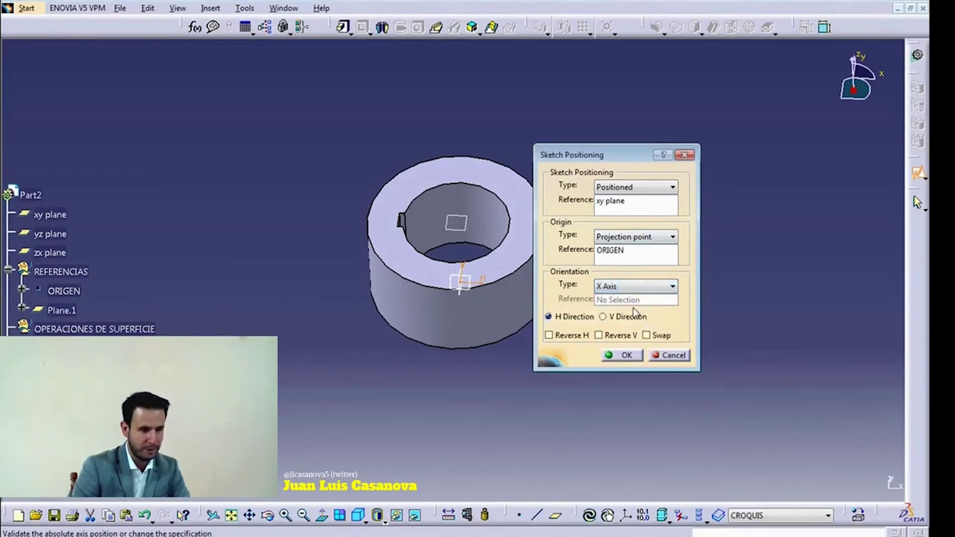
middle_drag(438, 279, 416, 394)
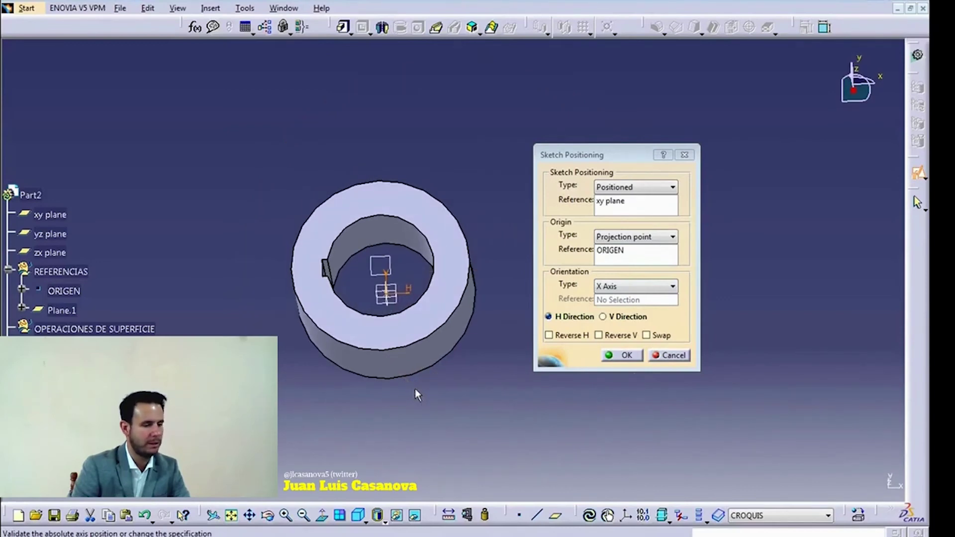
middle_drag(352, 401, 356, 443)
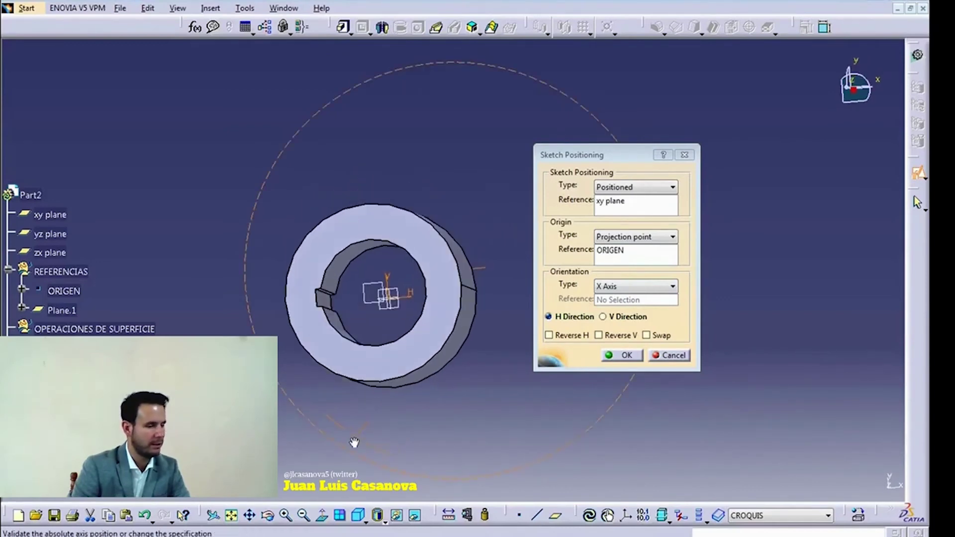
click(620, 360)
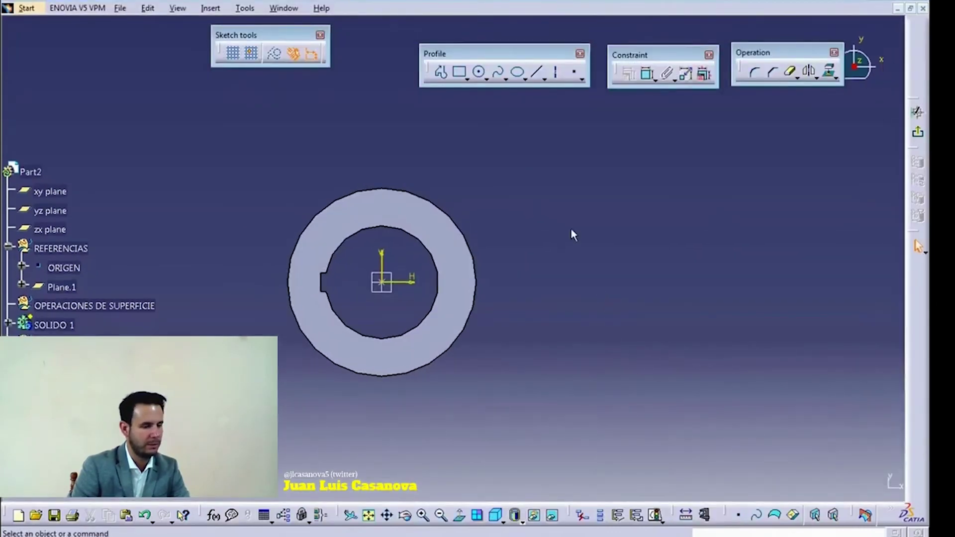
middle_drag(547, 189, 603, 228)
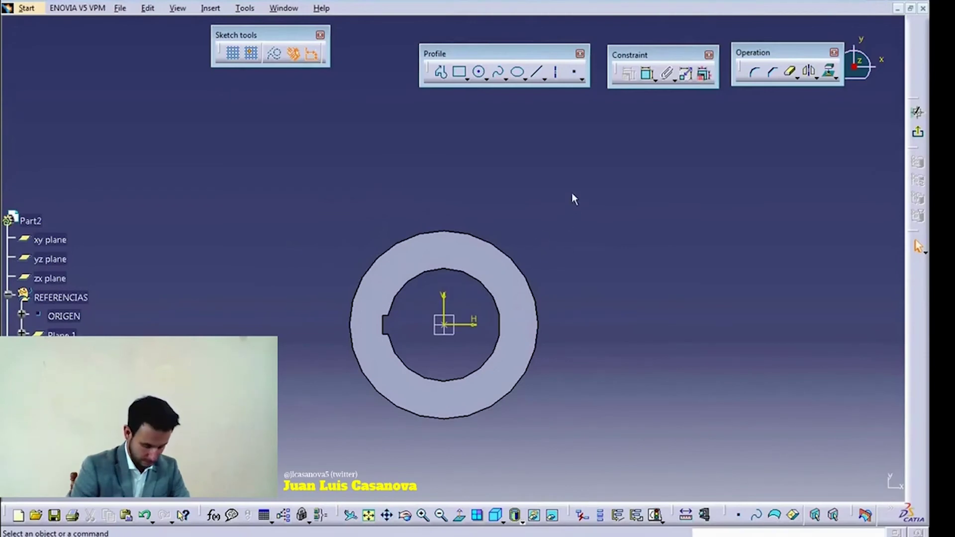
click(441, 72)
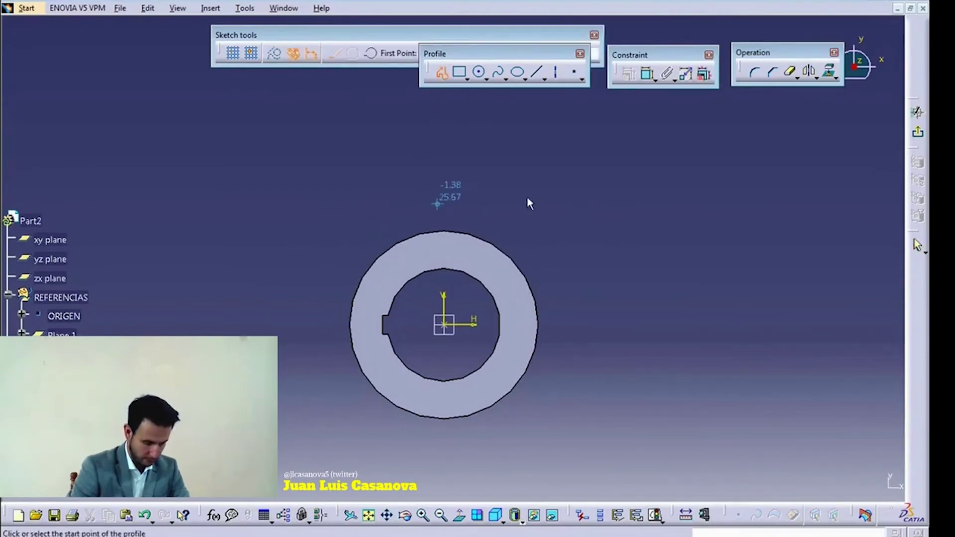
middle_drag(535, 203, 526, 264)
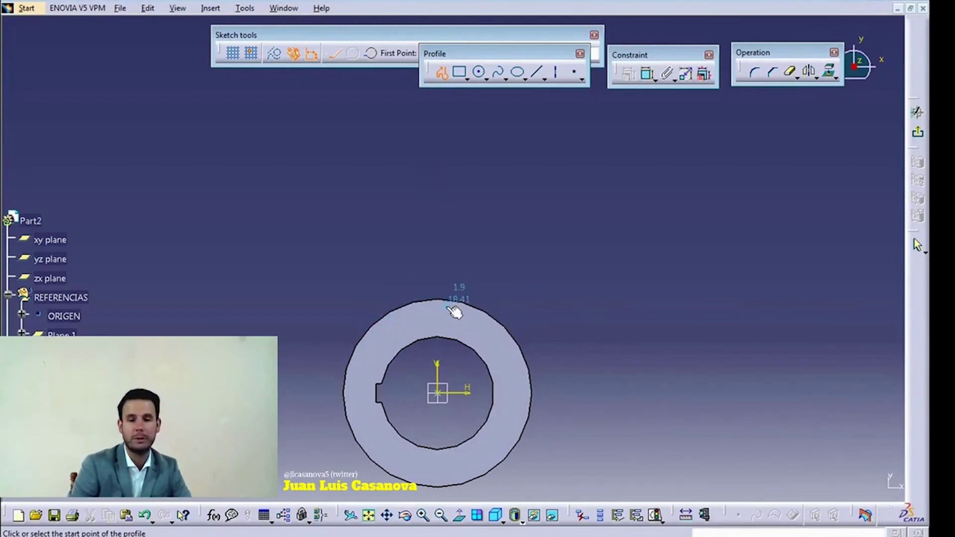
key(Escape)
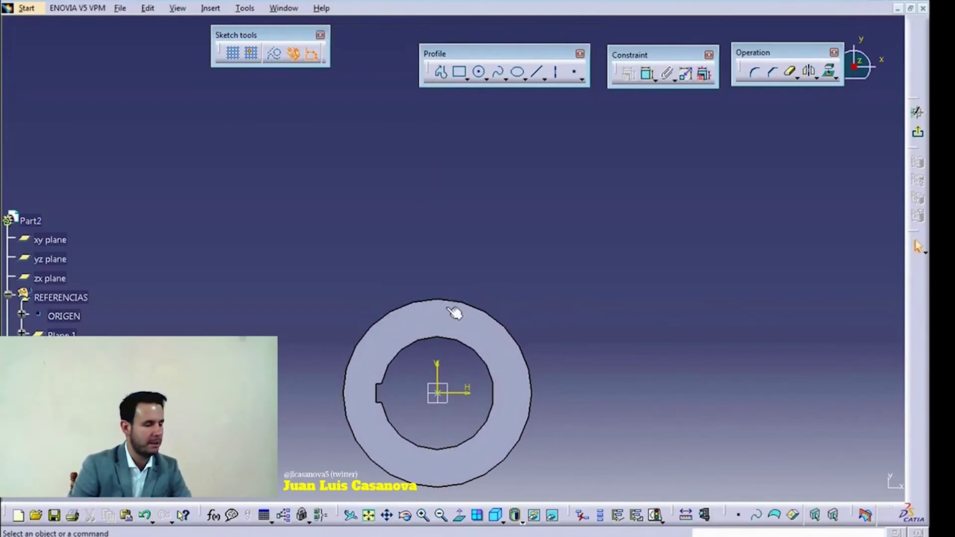
middle_drag(410, 403, 403, 256)
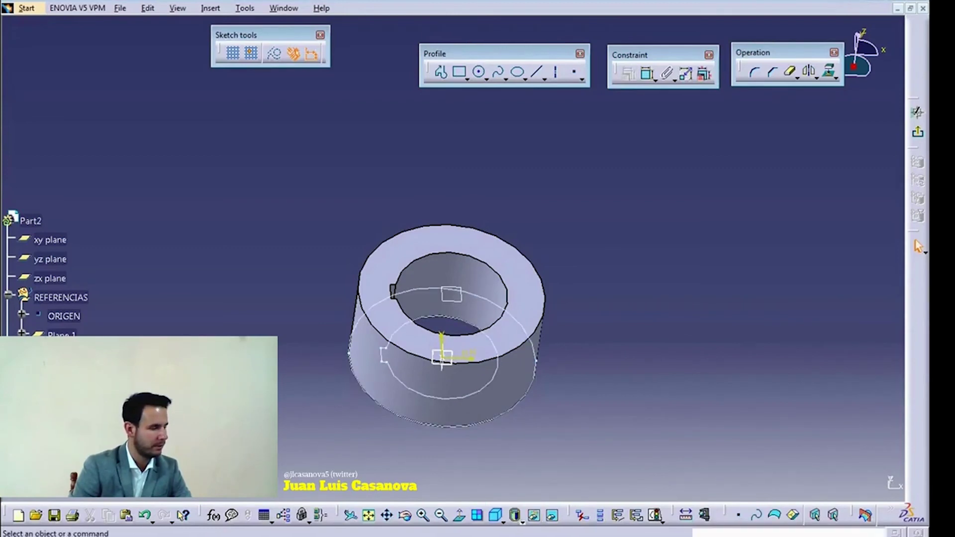
Step: Project Sketch.1's notched outline into this sketch as non-associative elements
click(918, 132)
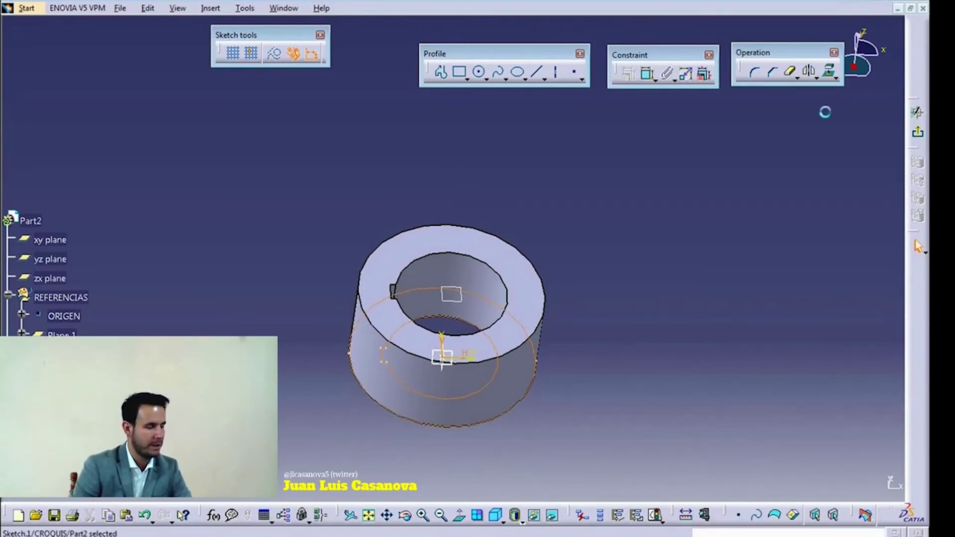
click(830, 75)
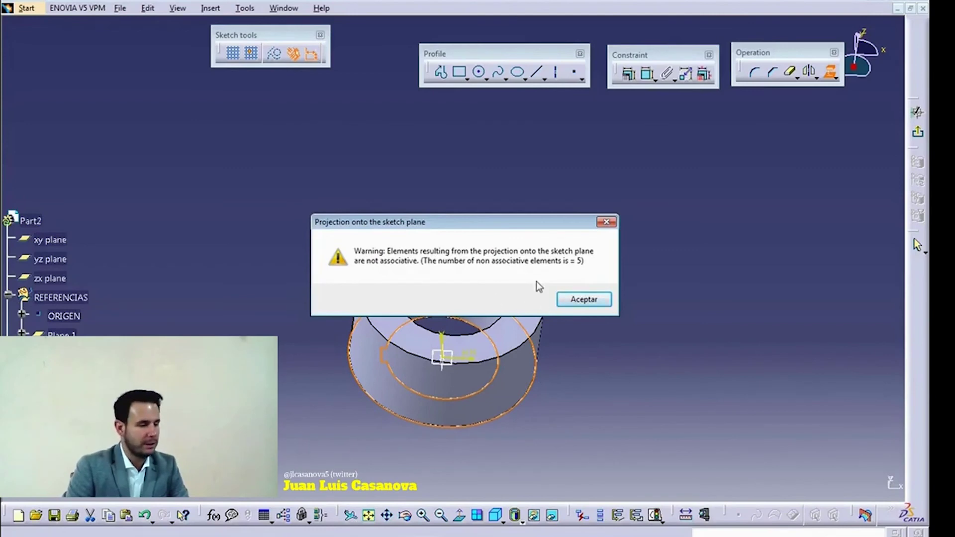
click(585, 301)
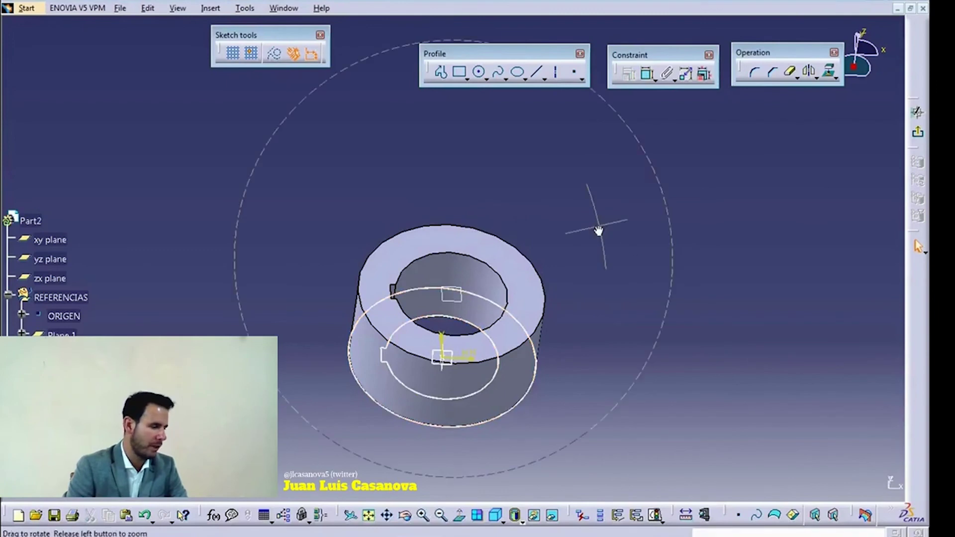
middle_drag(599, 227, 575, 314)
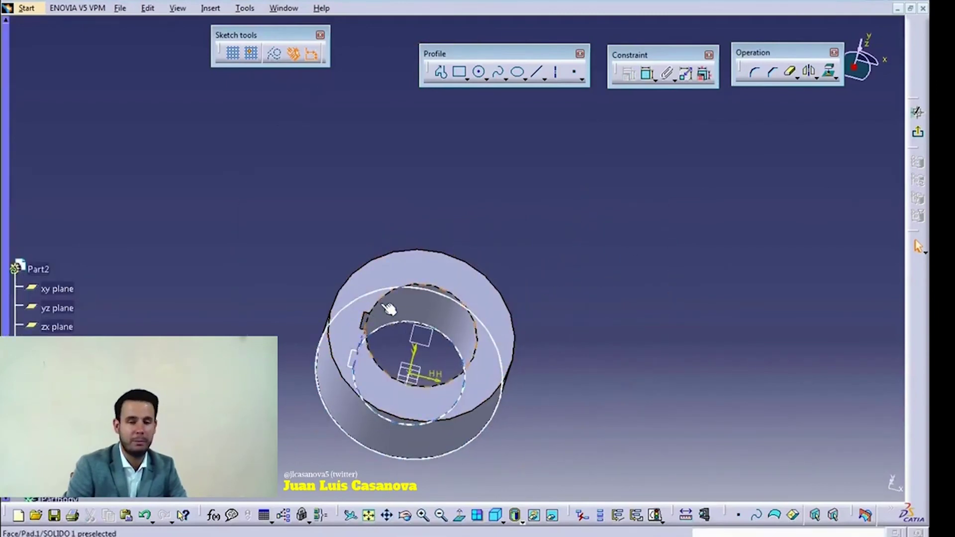